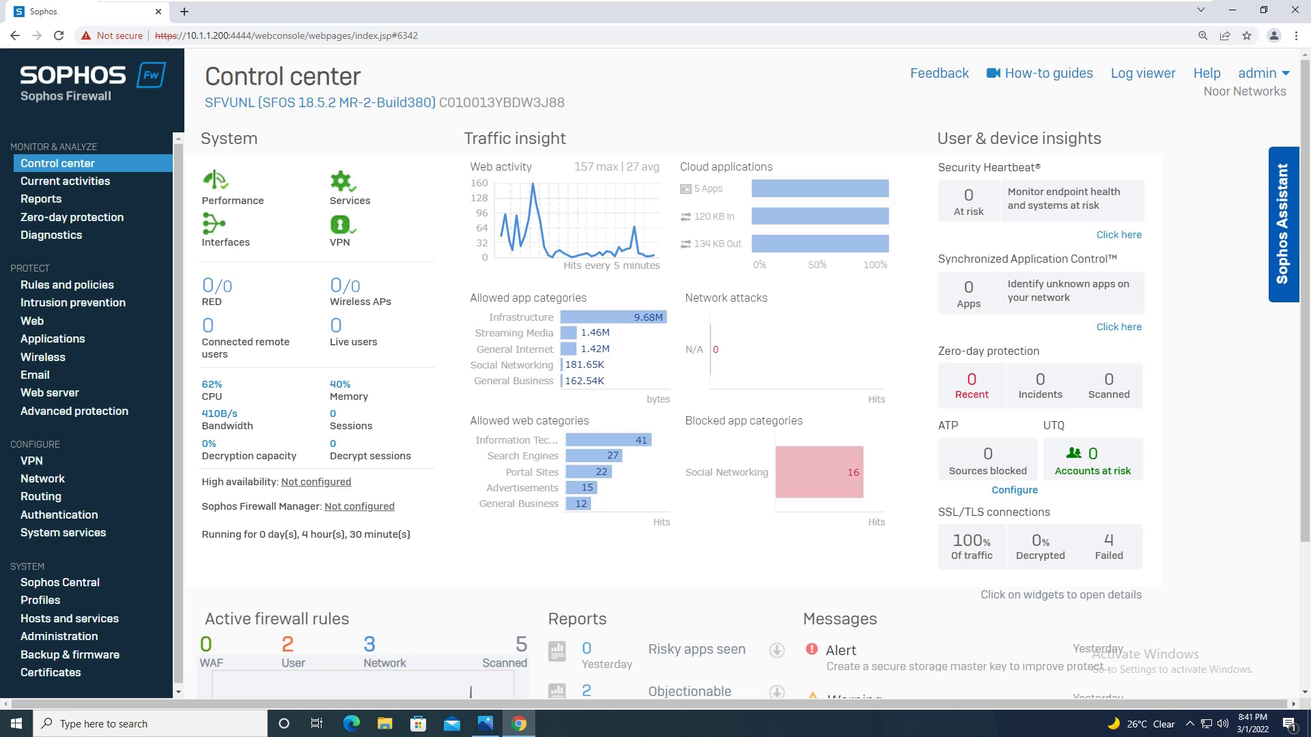
# Add a new web policy under Web protection and name it Block-Webmail.
pyautogui.click(32, 321)
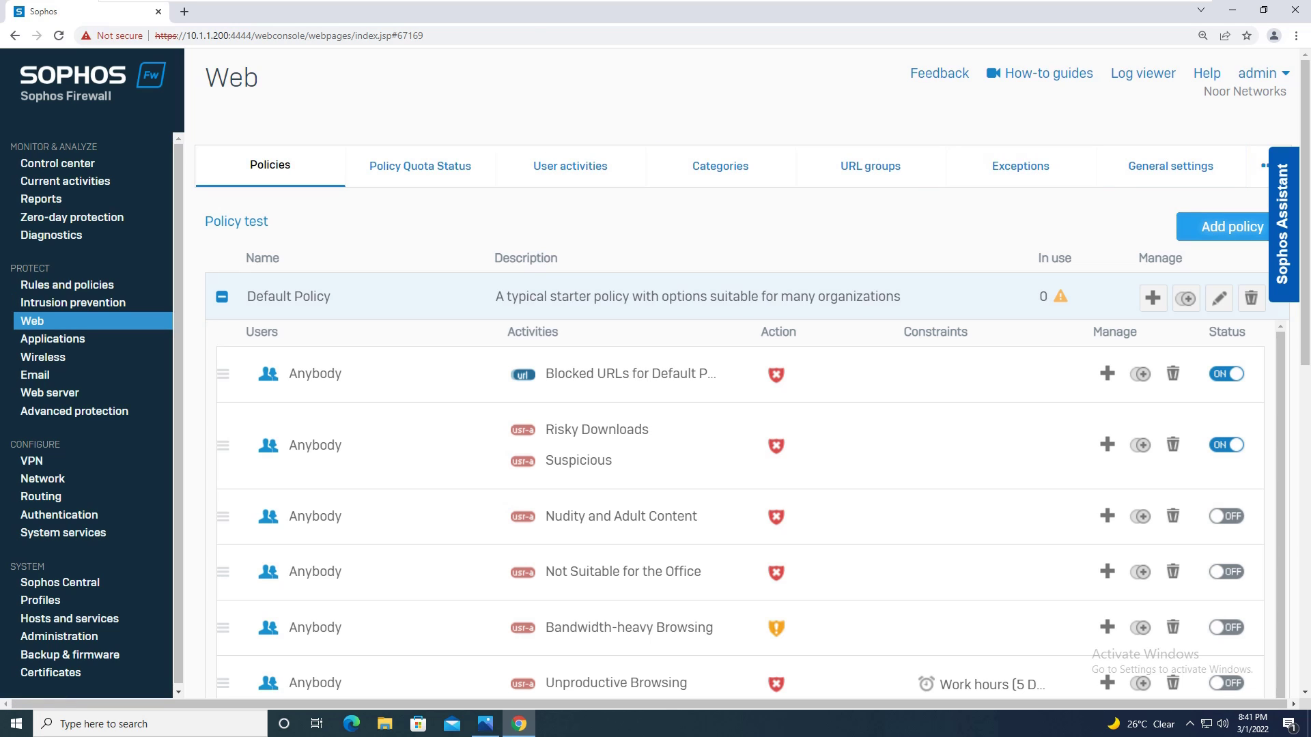
pyautogui.click(1223, 226)
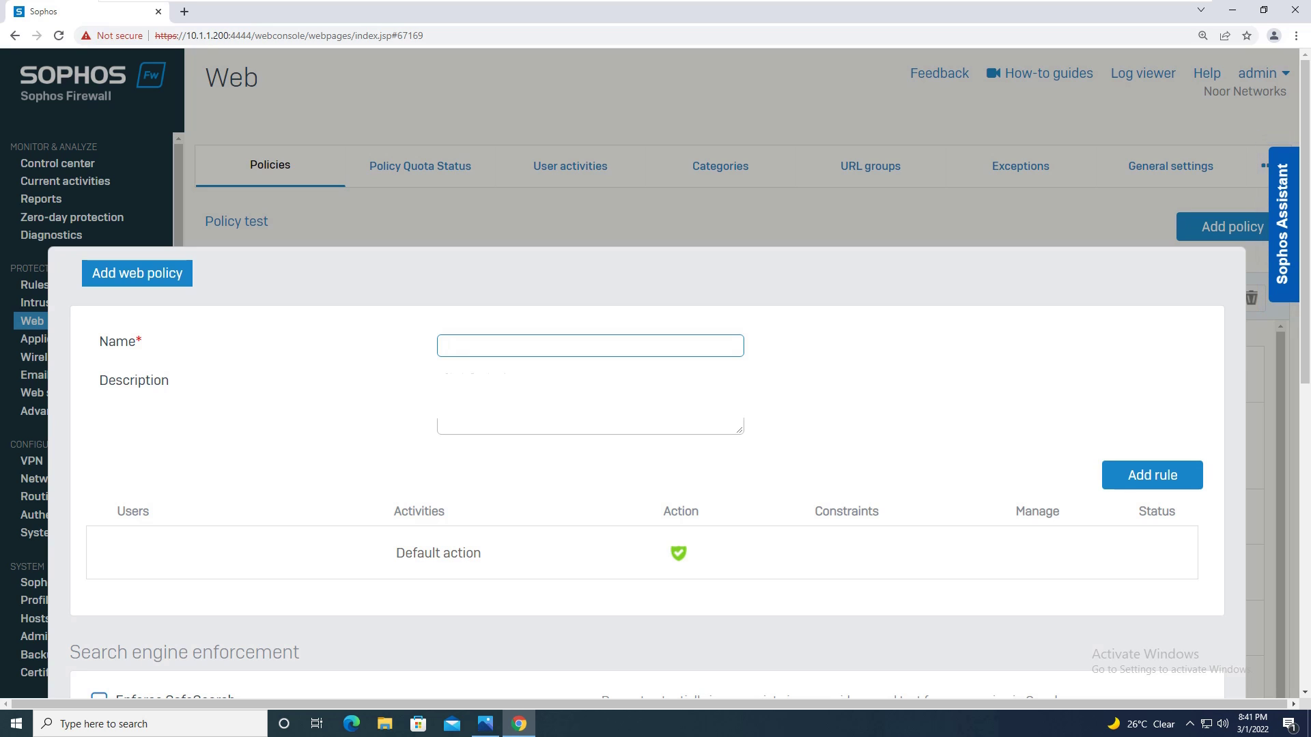
pyautogui.write('Block-Webmail')
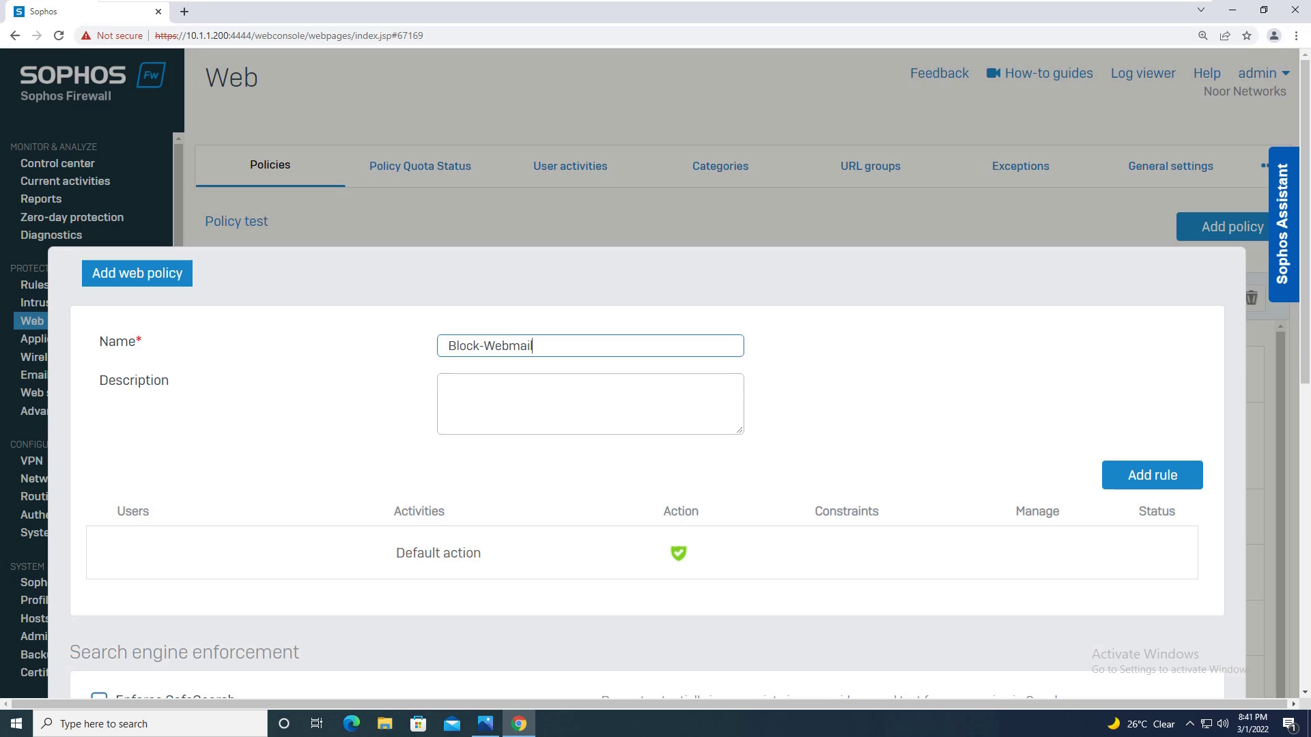
# Add an Anybody rule whose activity is the Web E-Mail category, replacing All web traffic.
pyautogui.click(1153, 475)
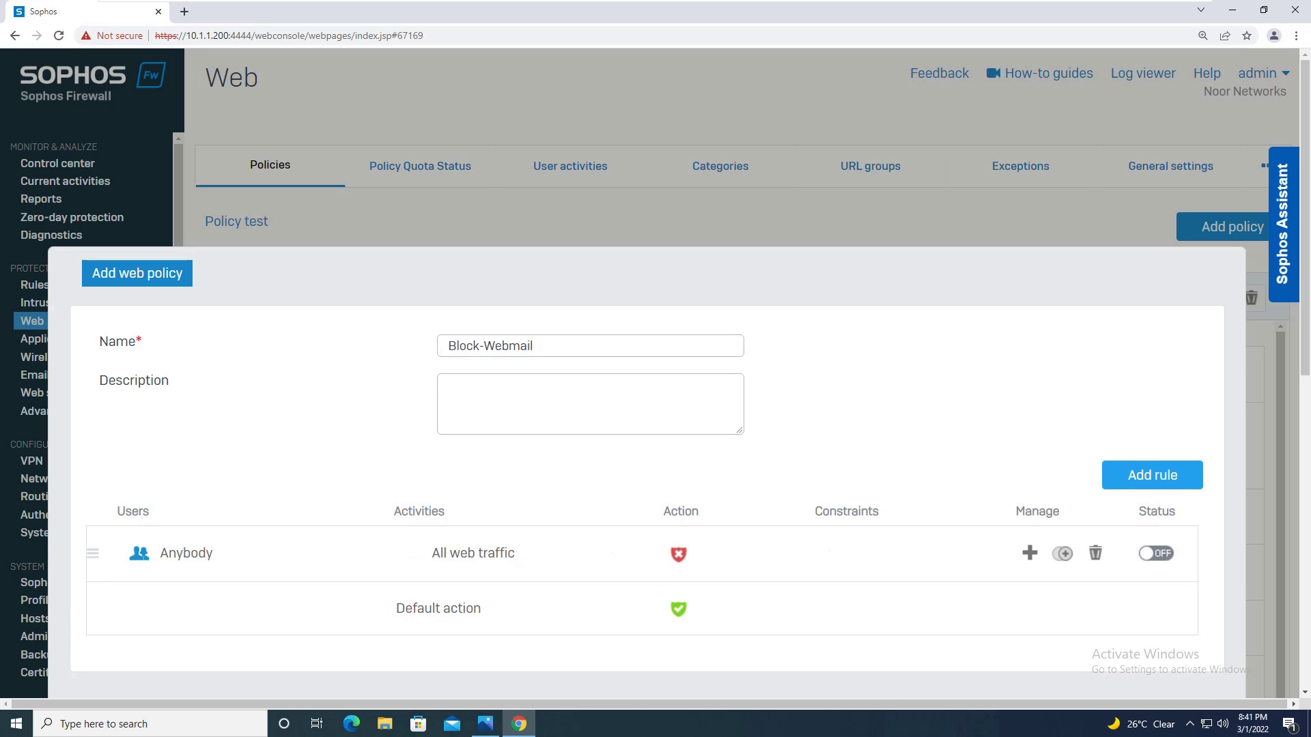
pyautogui.click(473, 553)
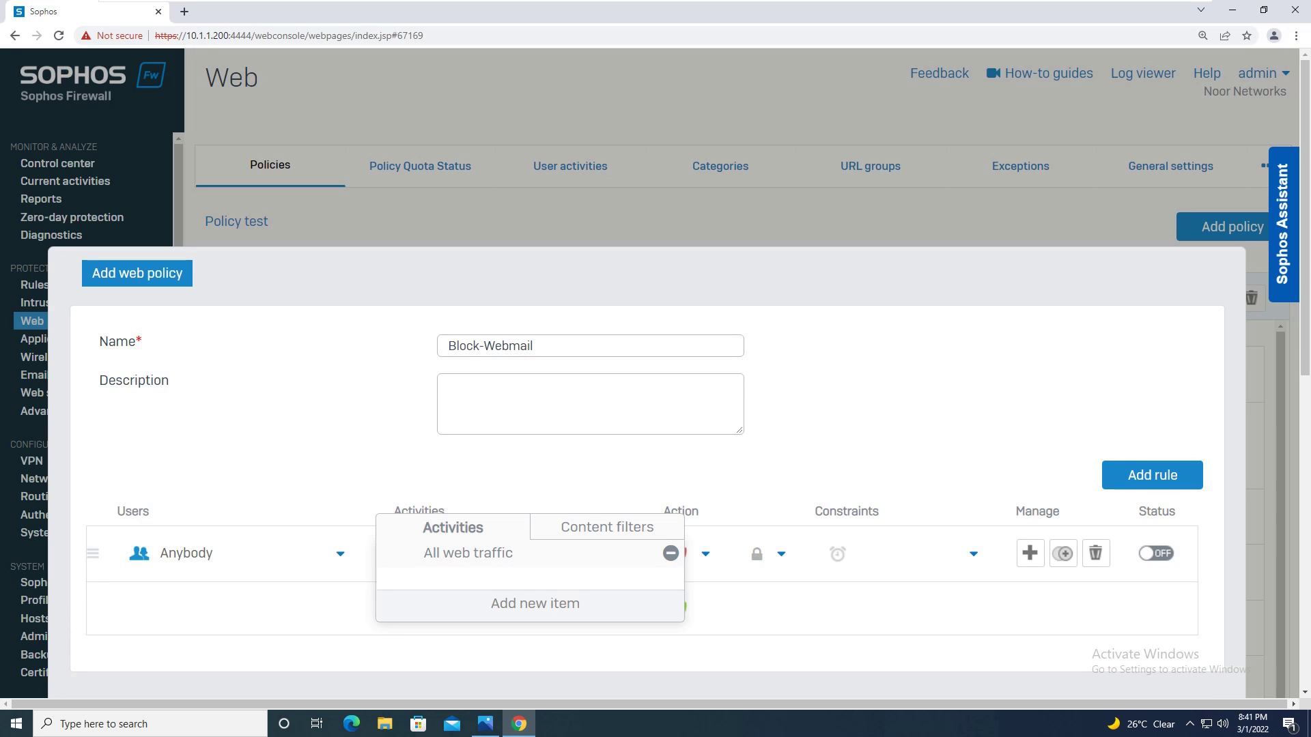
pyautogui.click(671, 553)
pyautogui.click(535, 604)
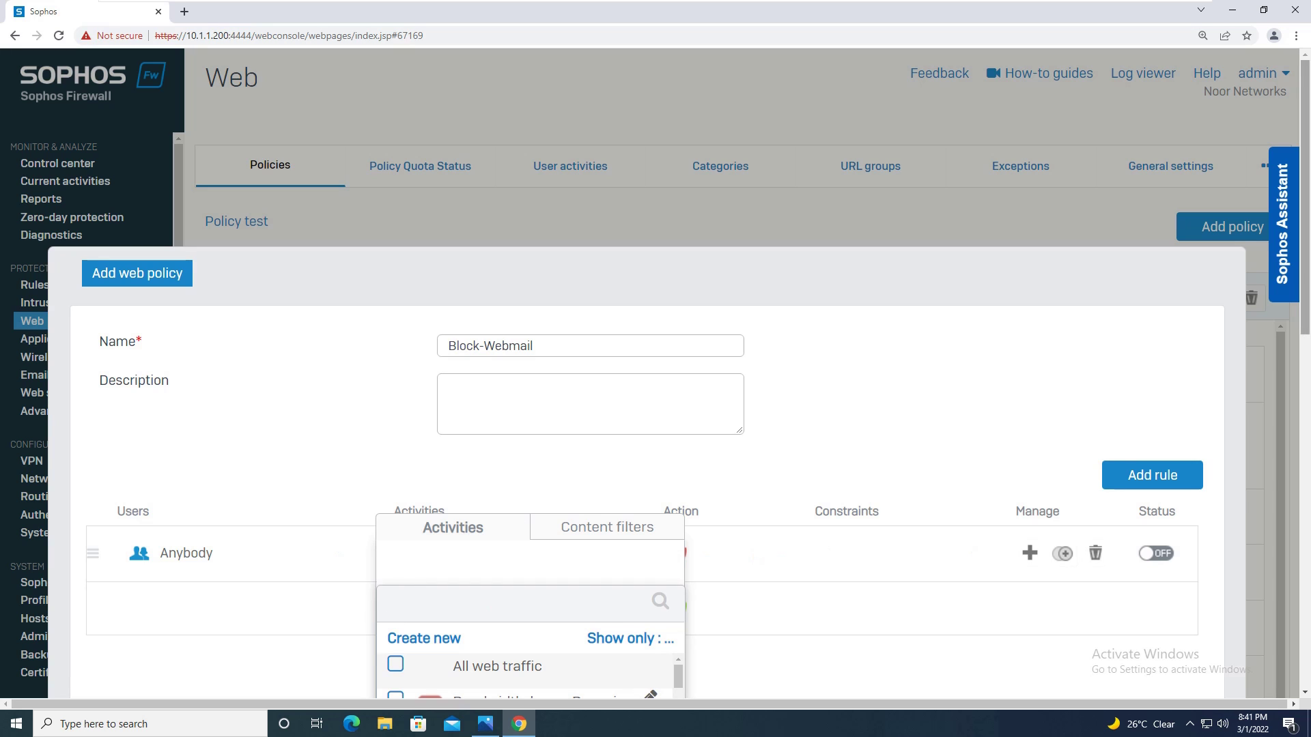
pyautogui.moveTo(1305, 225); pyautogui.dragTo(1305, 345)
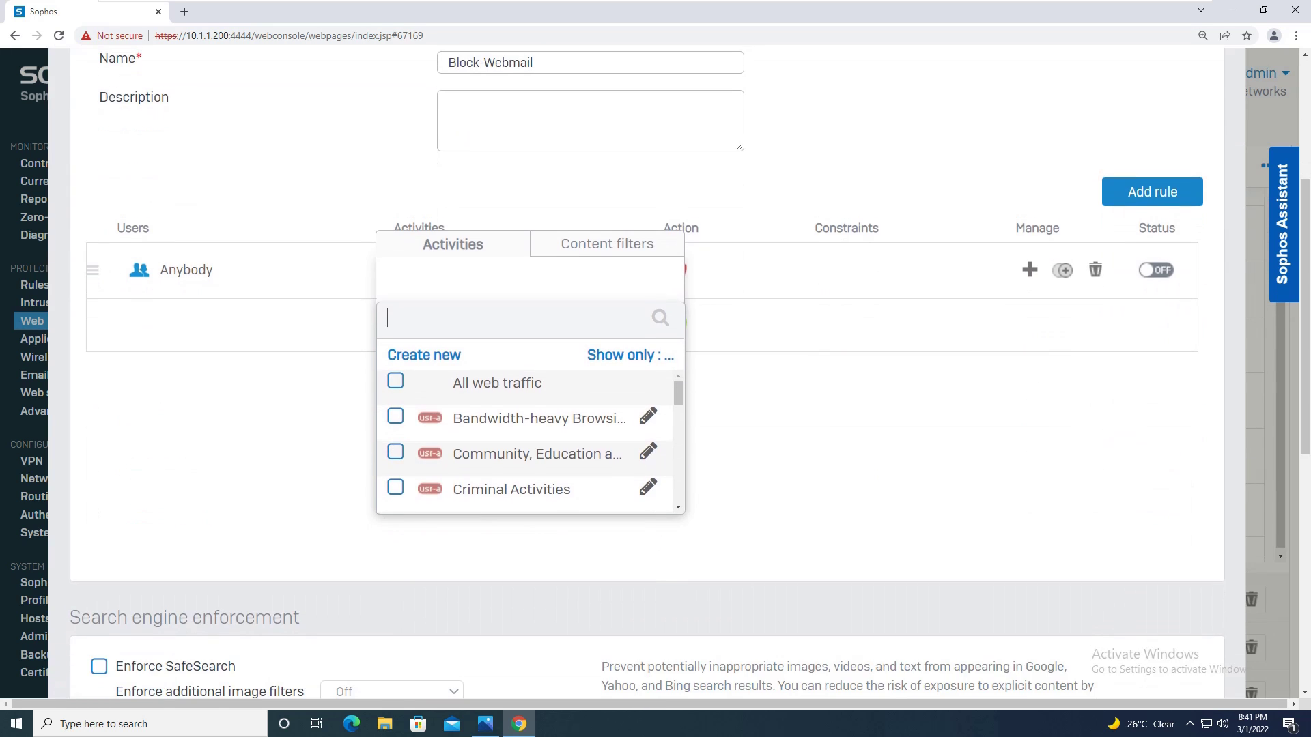
pyautogui.moveTo(622, 355)
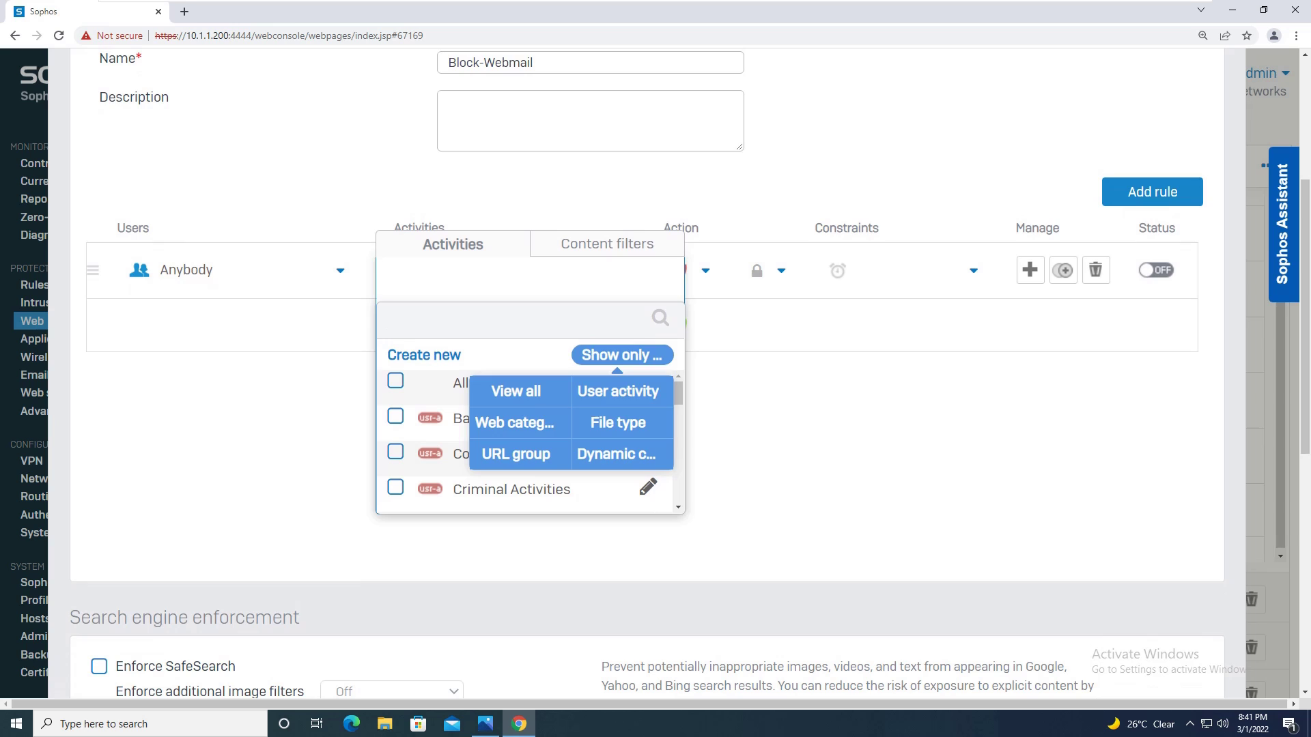
pyautogui.click(515, 391)
pyautogui.write('web')
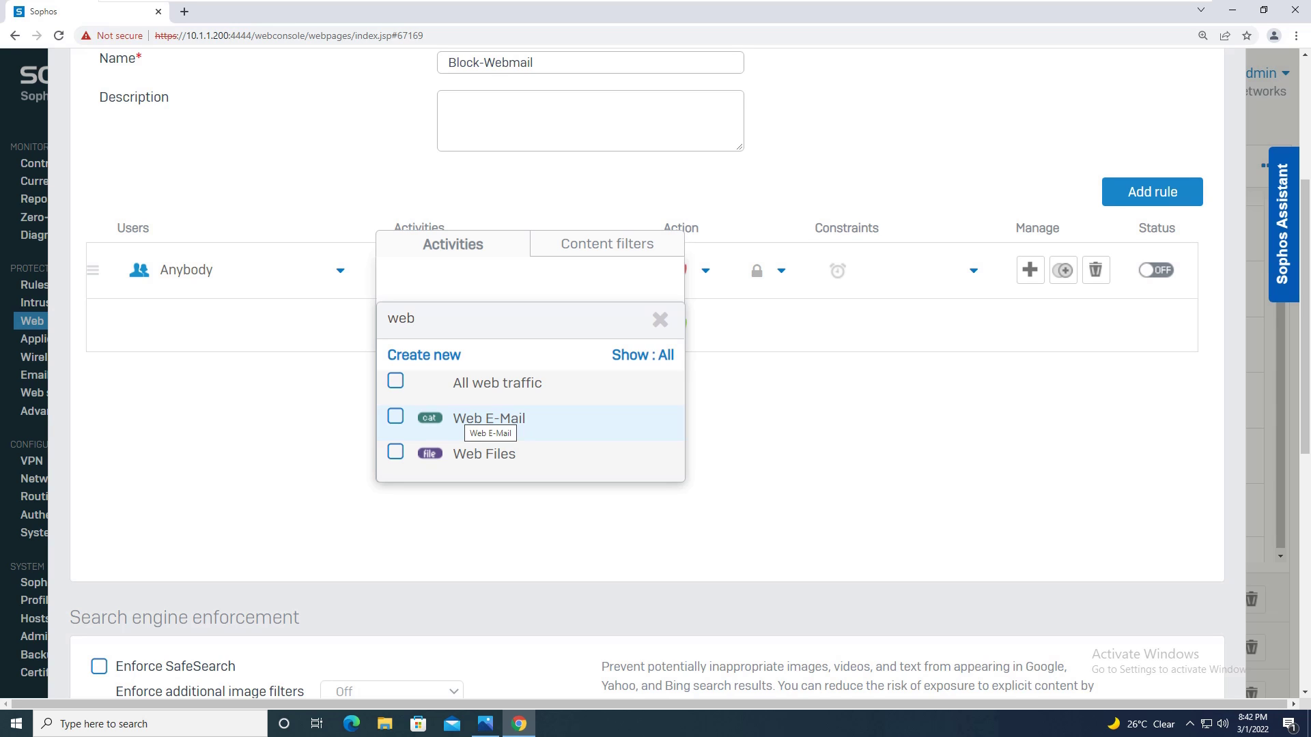
pyautogui.click(395, 418)
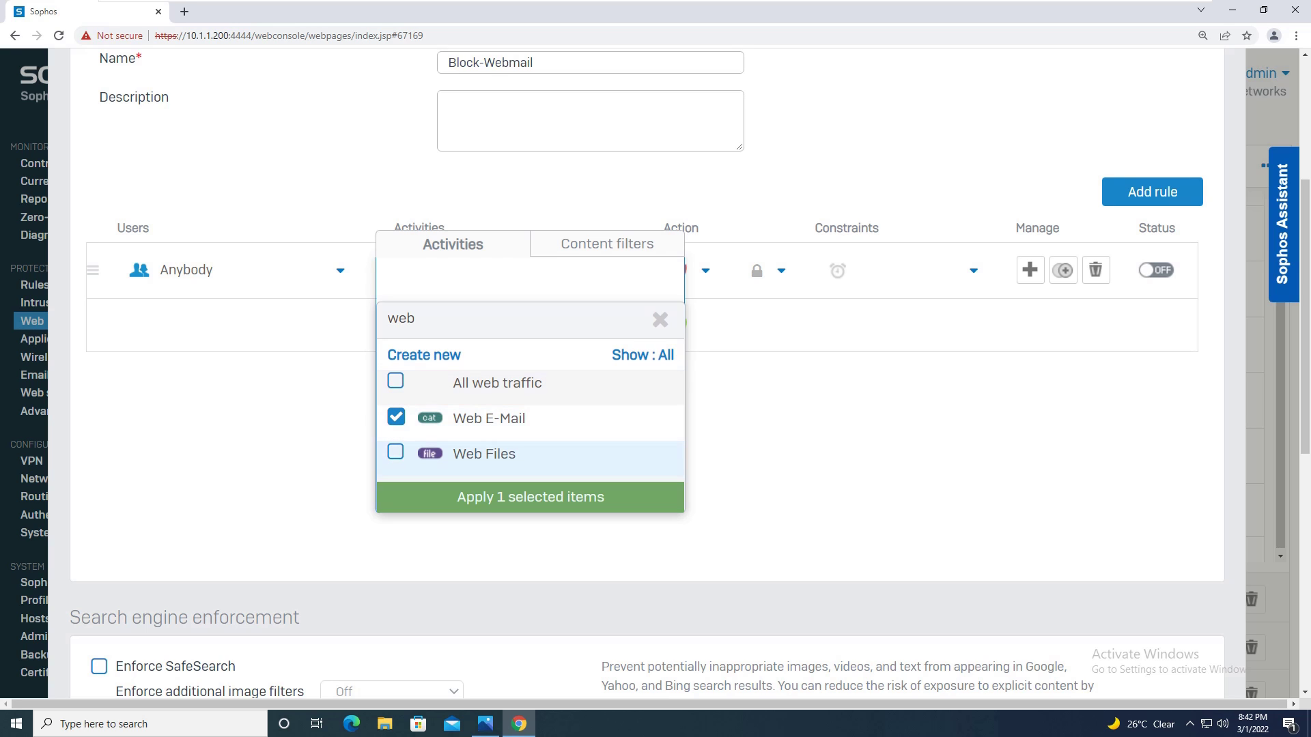
pyautogui.click(530, 497)
pyautogui.click(574, 447)
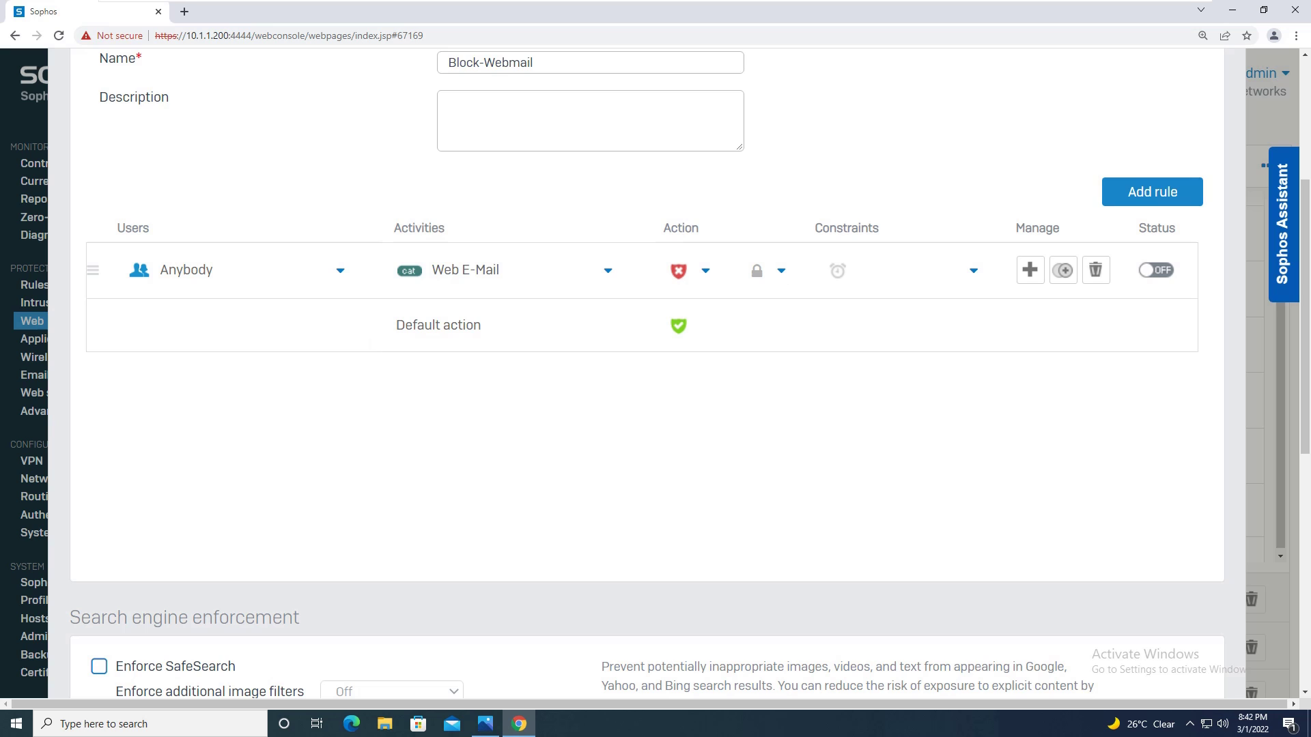
# Set the Web E-Mail rule to Block HTTPS and switch its status on.
pyautogui.click(781, 271)
pyautogui.press('Down')
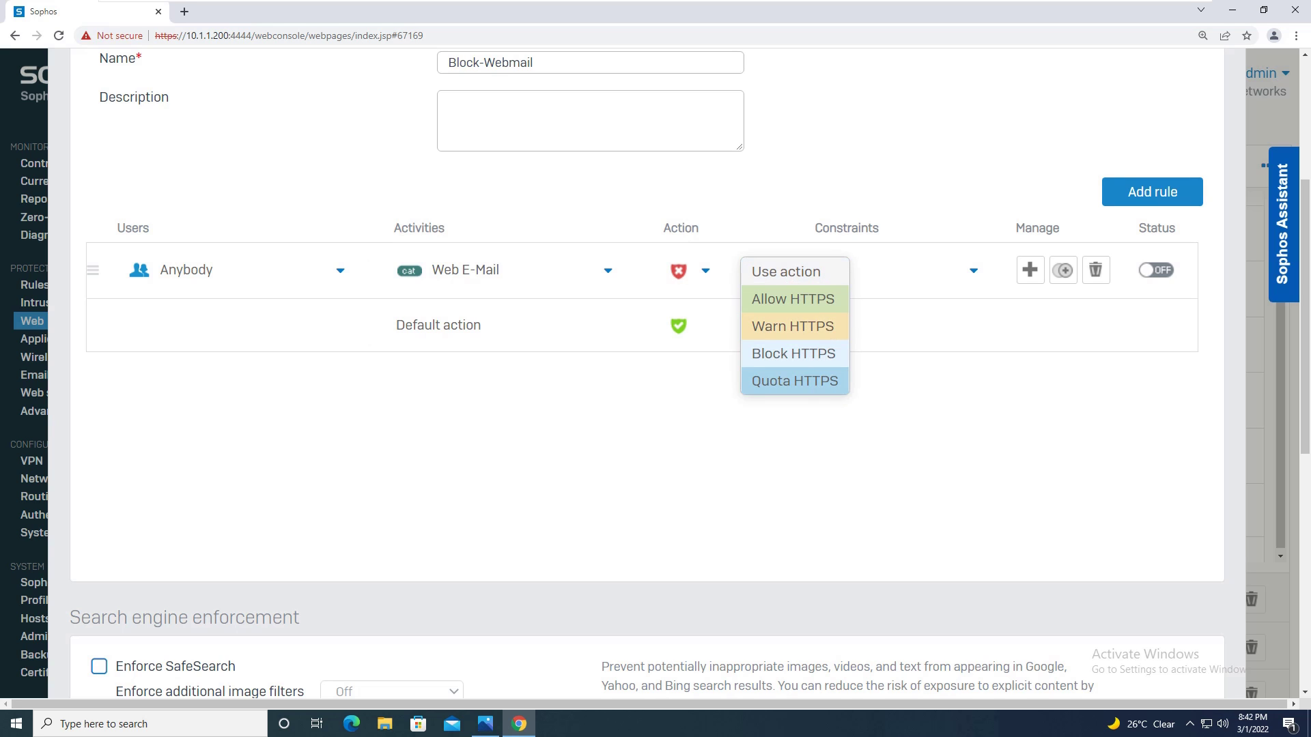
pyautogui.press('Return')
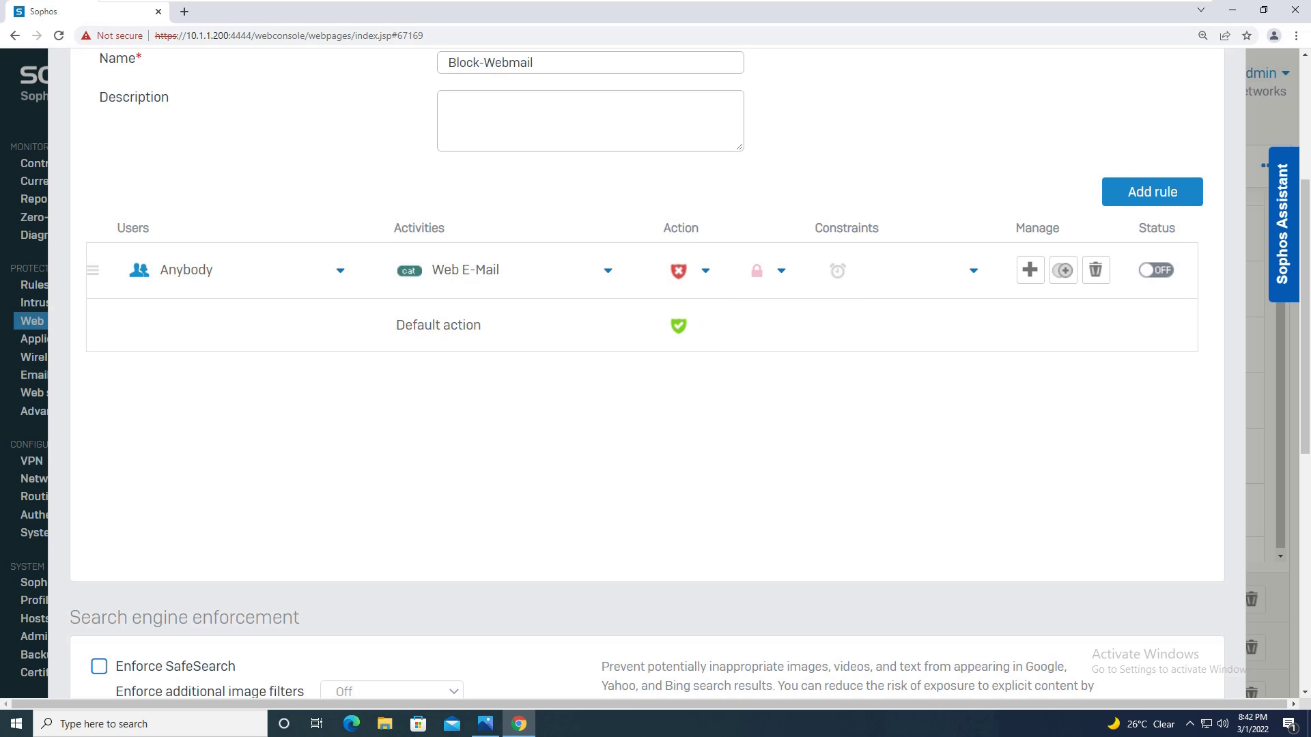
pyautogui.click(1156, 269)
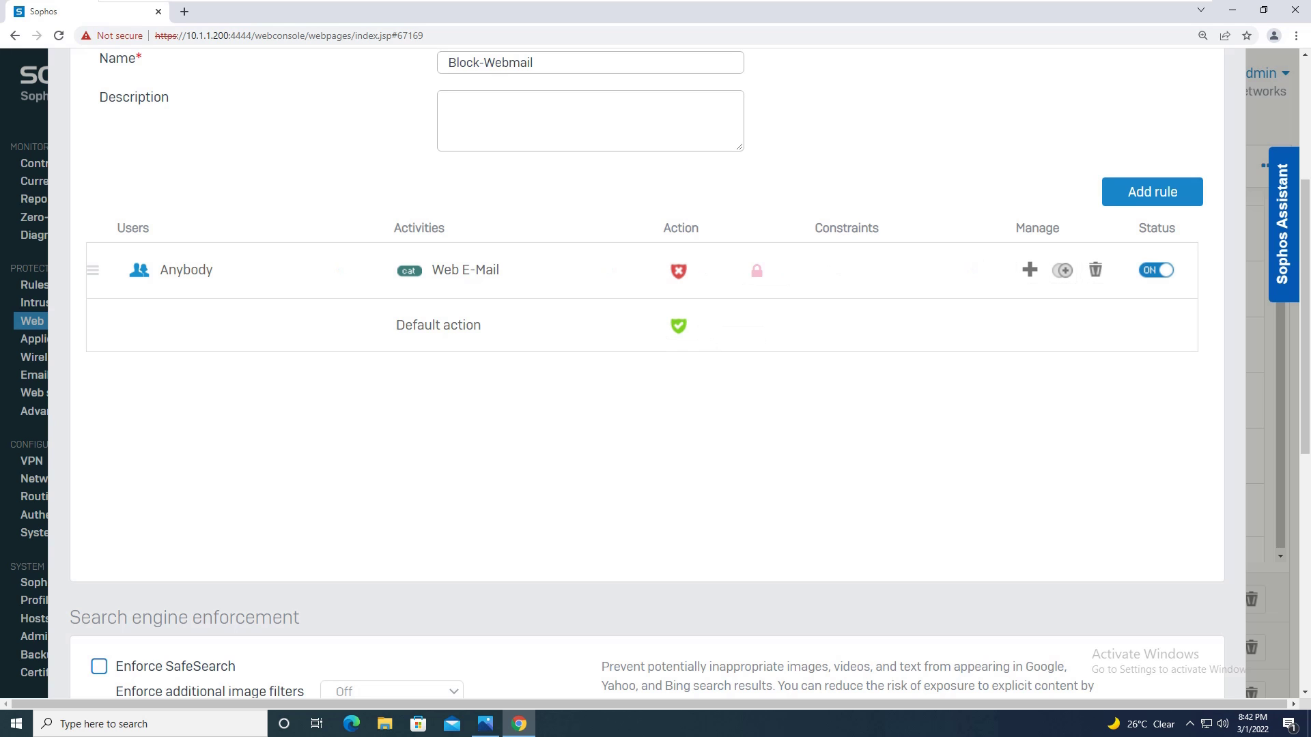
pyautogui.moveTo(1305, 317); pyautogui.dragTo(1304, 385)
pyautogui.scroll(-6, 656, 376)
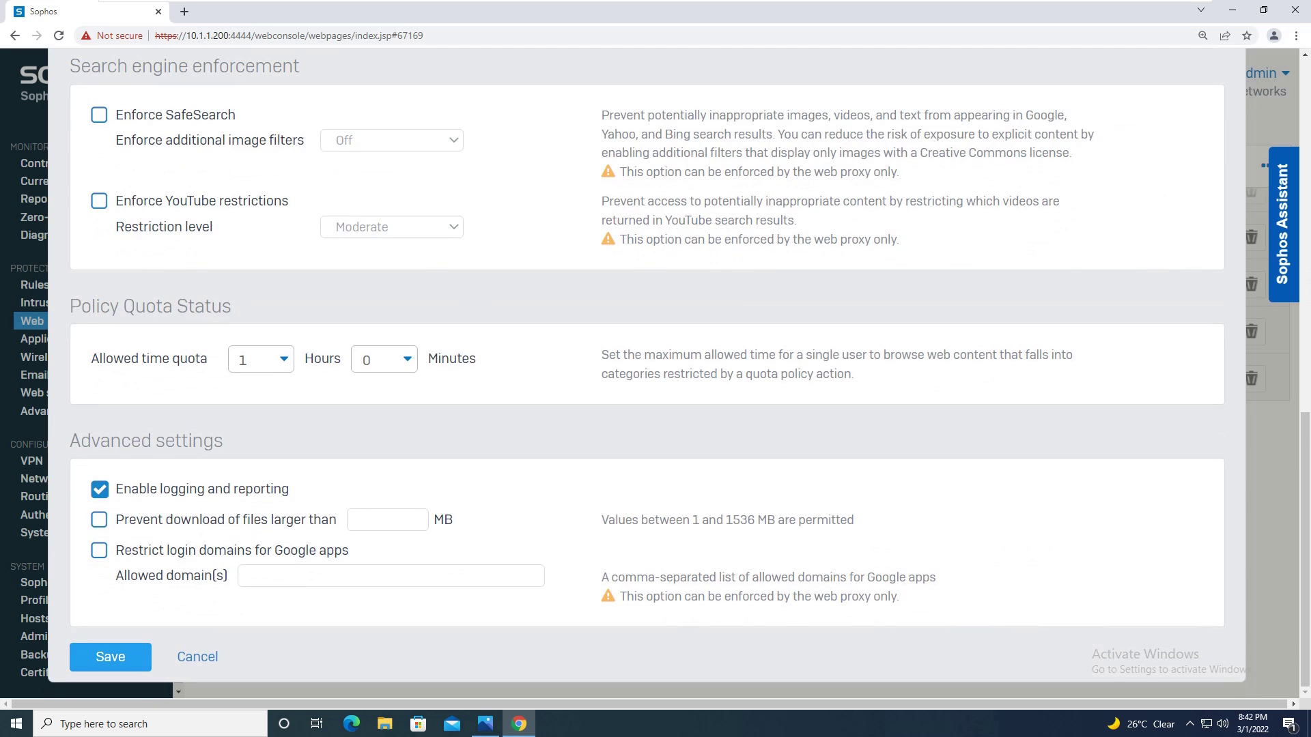
# Save Block-Webmail, set it as the LAN-to-WAN rule's web policy, and save the rule.
pyautogui.click(110, 656)
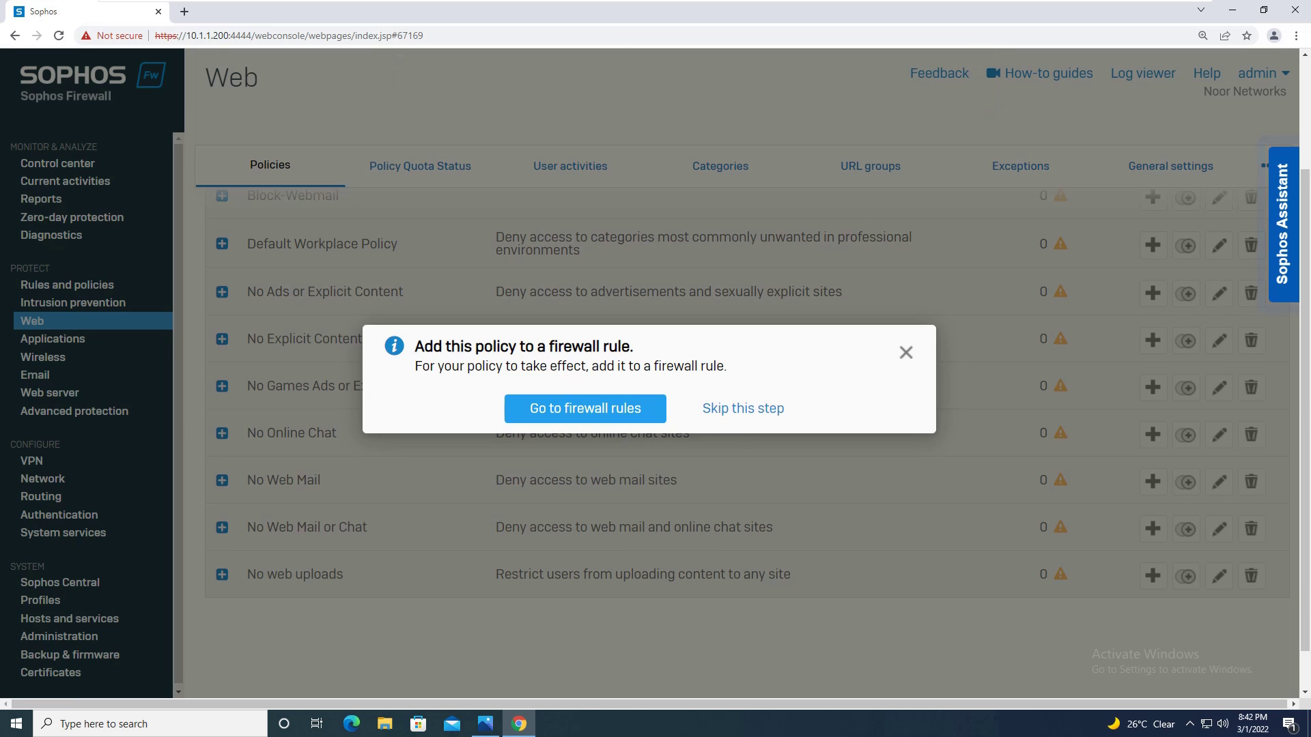
pyautogui.click(586, 409)
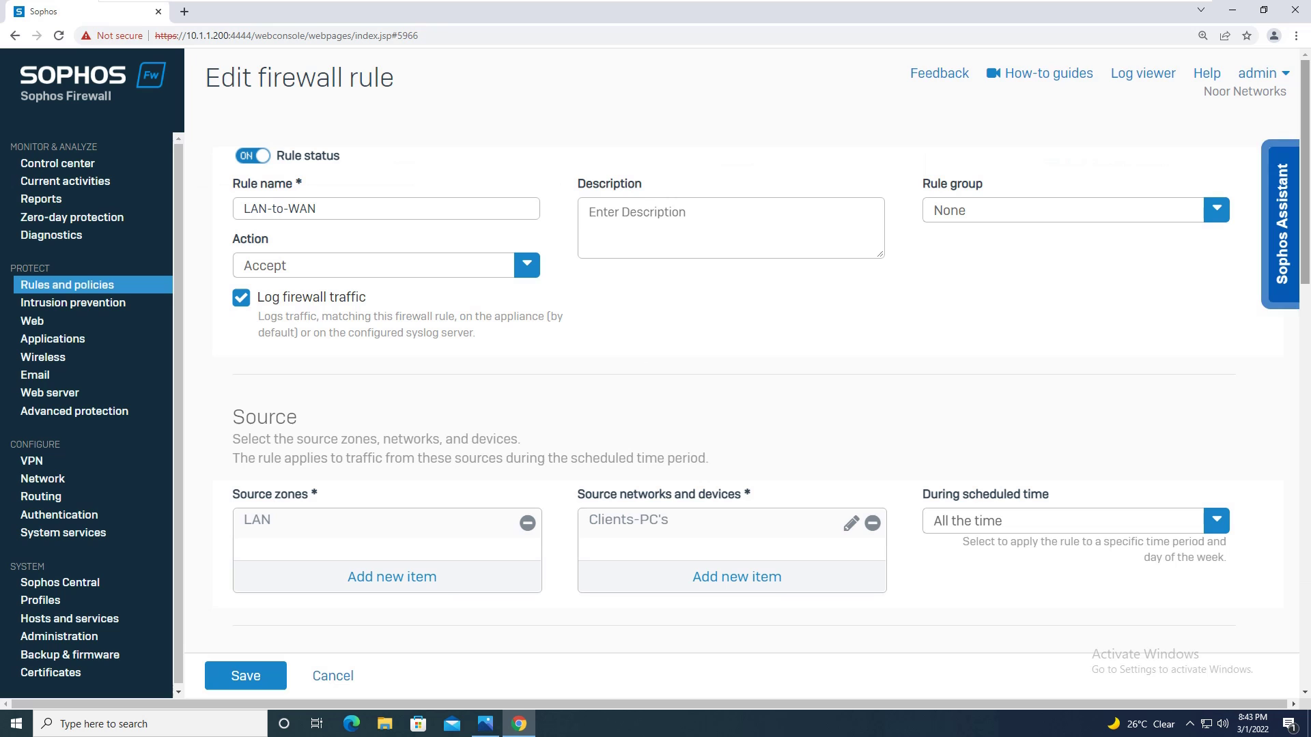
pyautogui.scroll(-10, 751, 355)
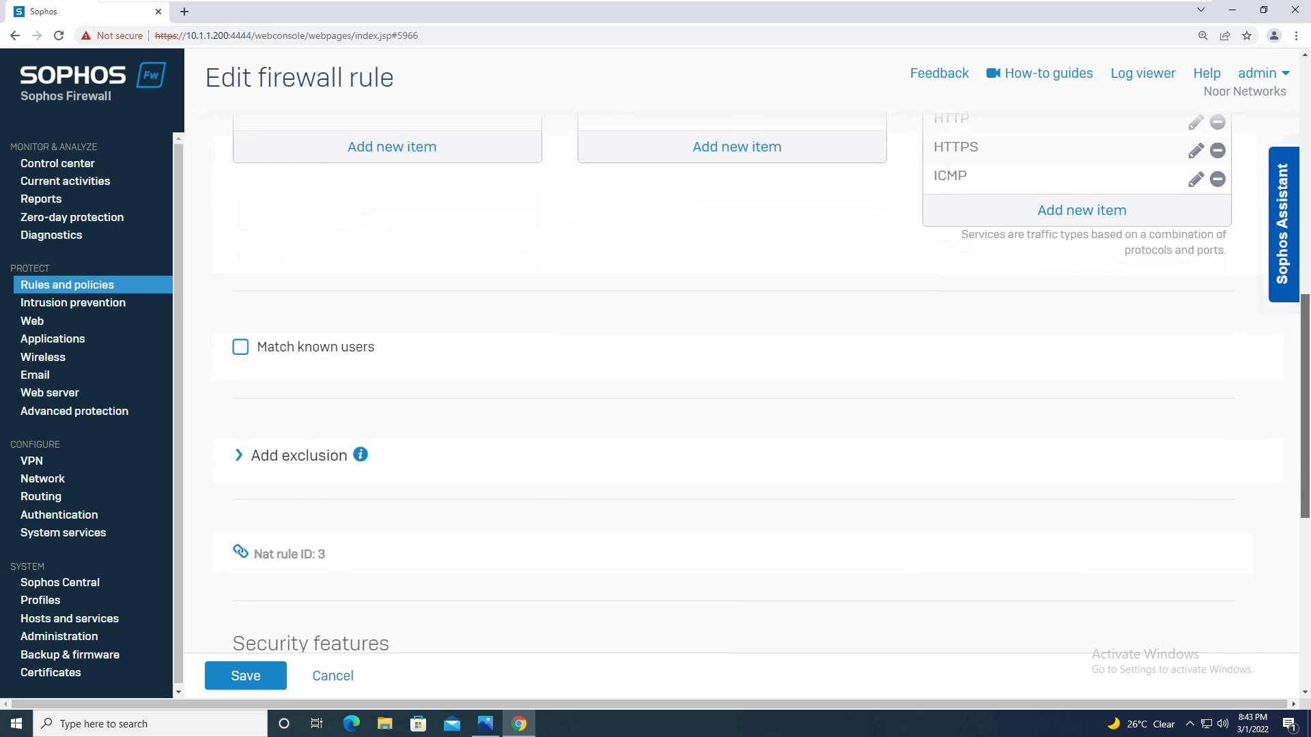
pyautogui.scroll(-3, 751, 355)
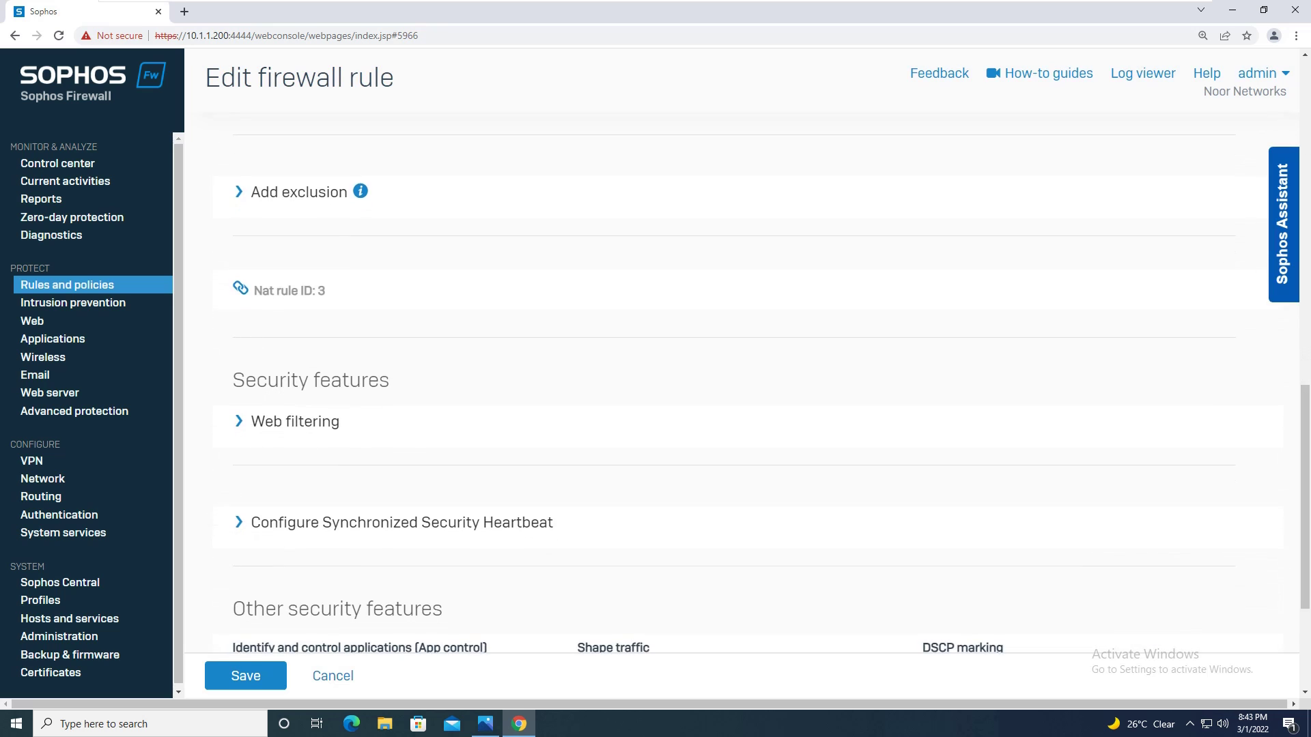
pyautogui.click(294, 421)
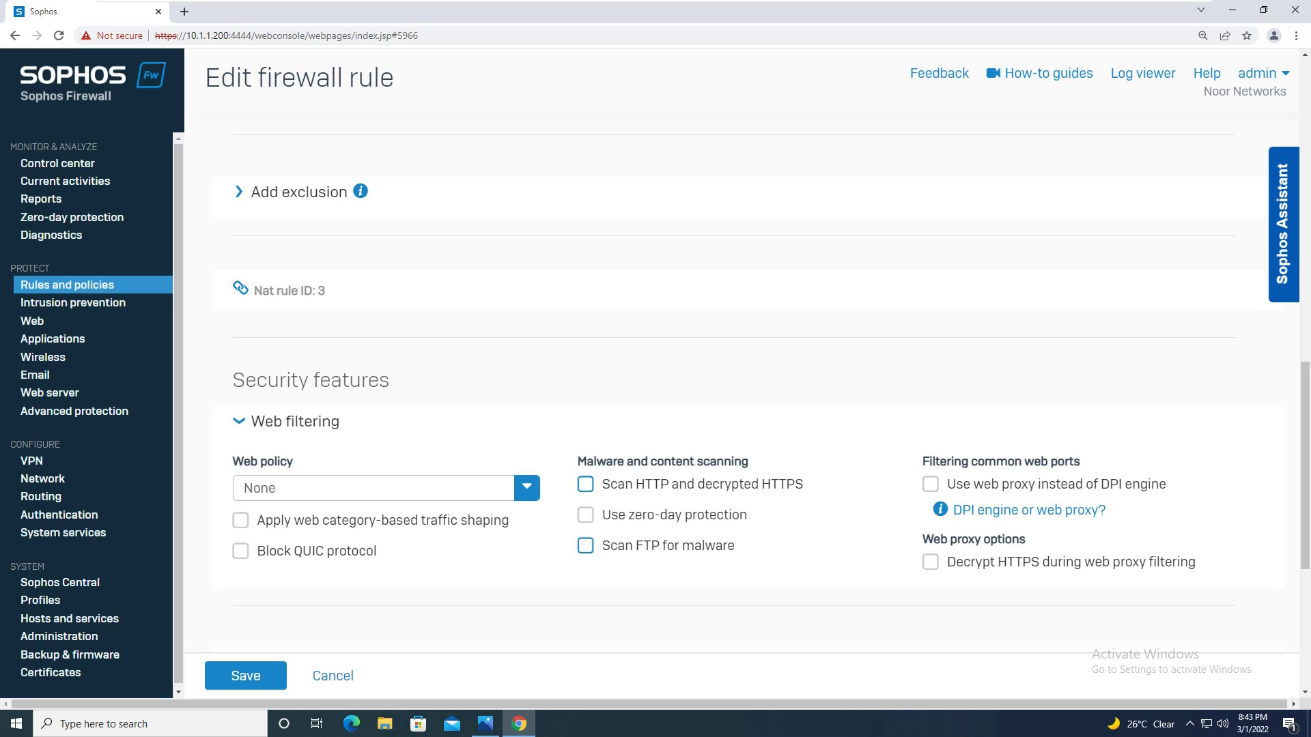
pyautogui.click(387, 488)
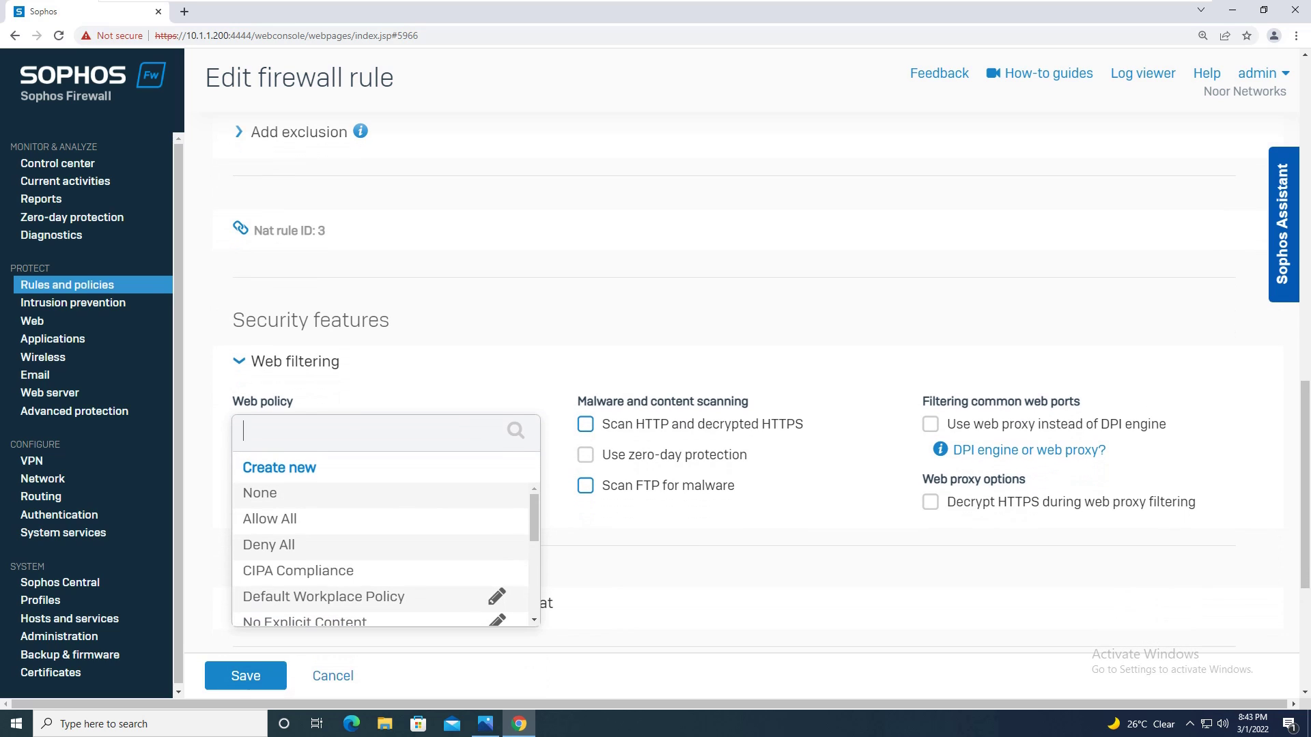
pyautogui.write('block')
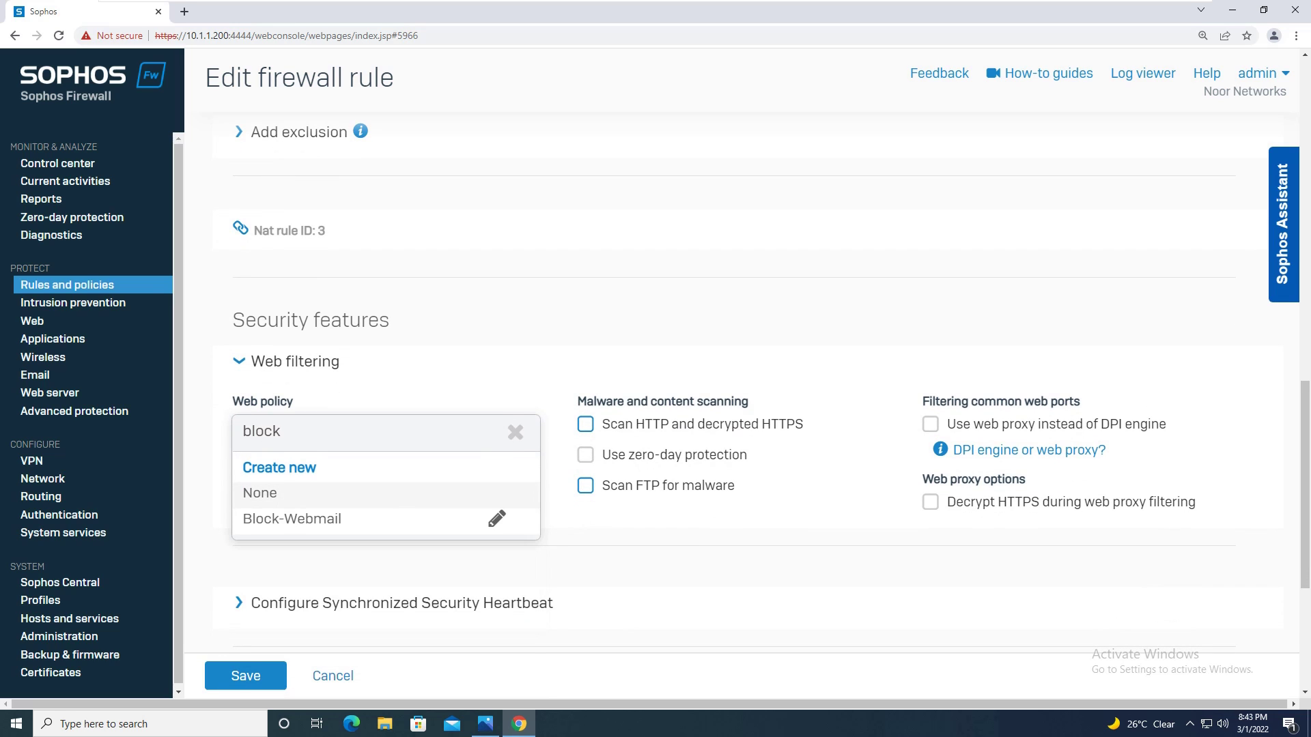
pyautogui.click(292, 519)
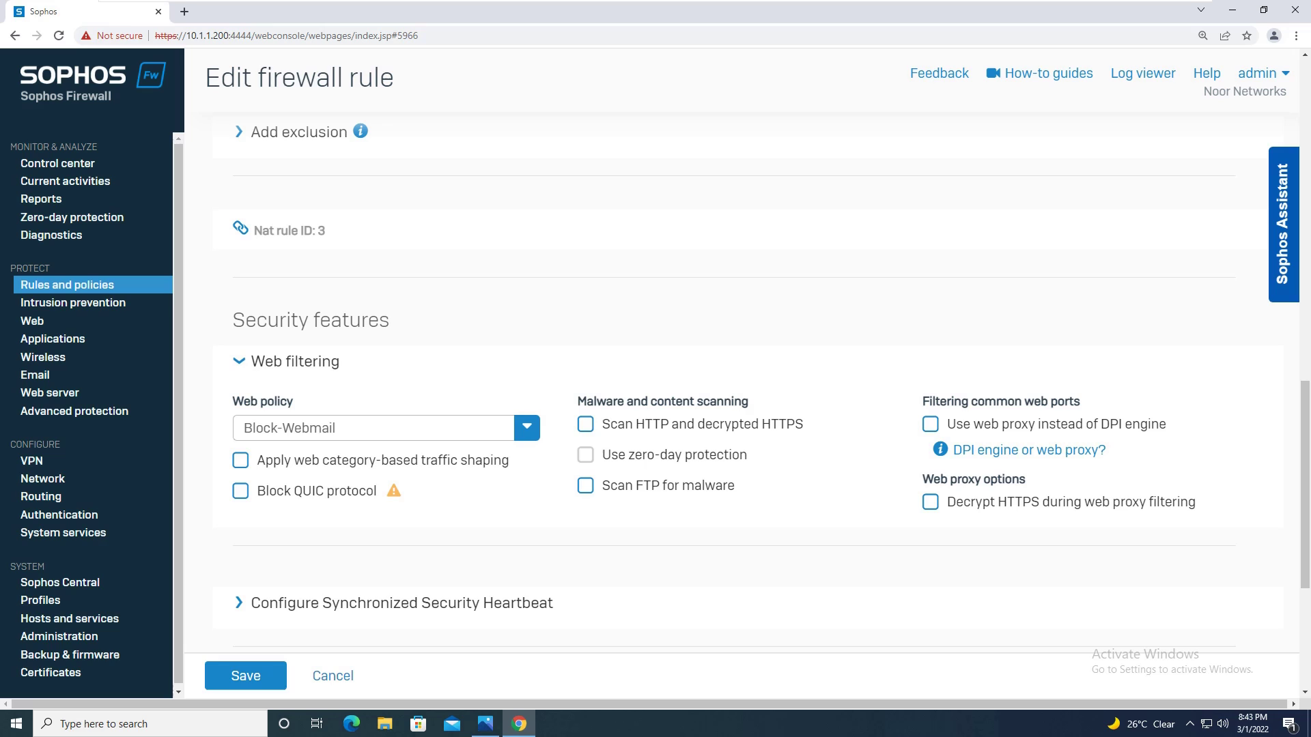
pyautogui.click(245, 676)
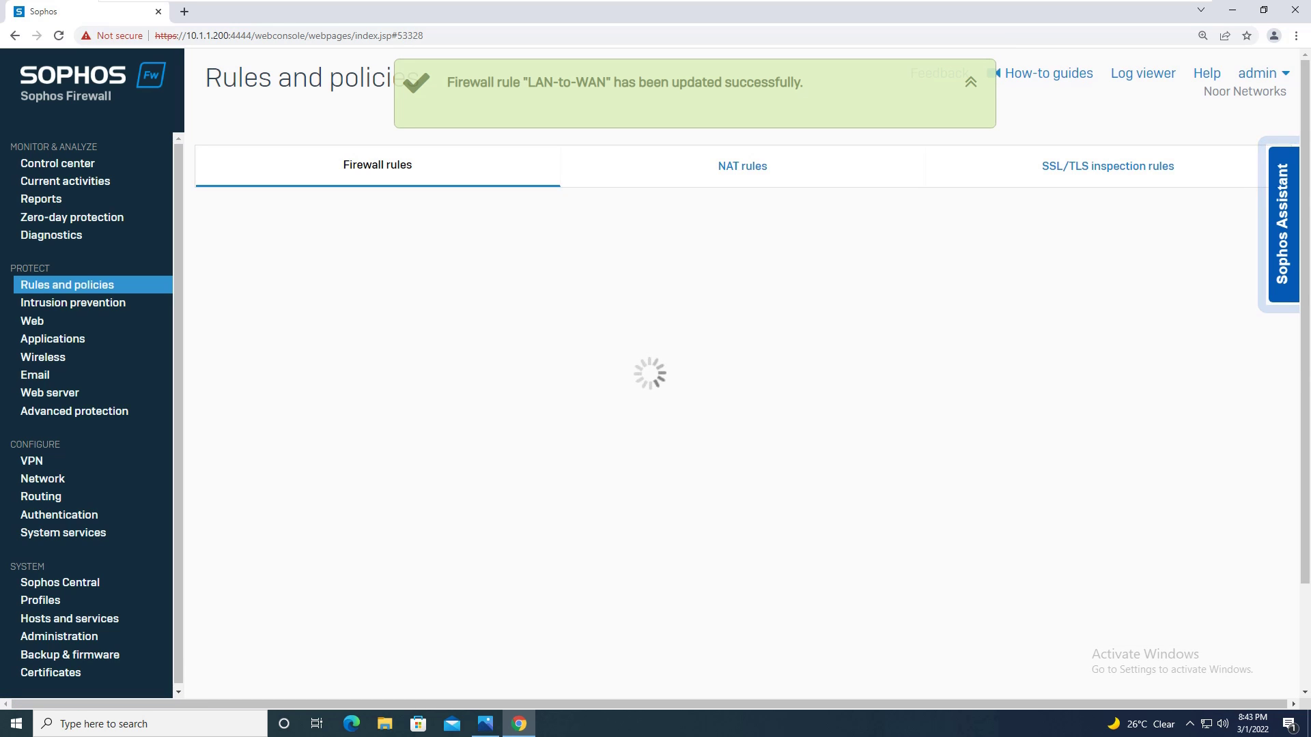
# Open an incognito window and load yahoomail.com to check it is blocked.
pyautogui.click(1296, 36)
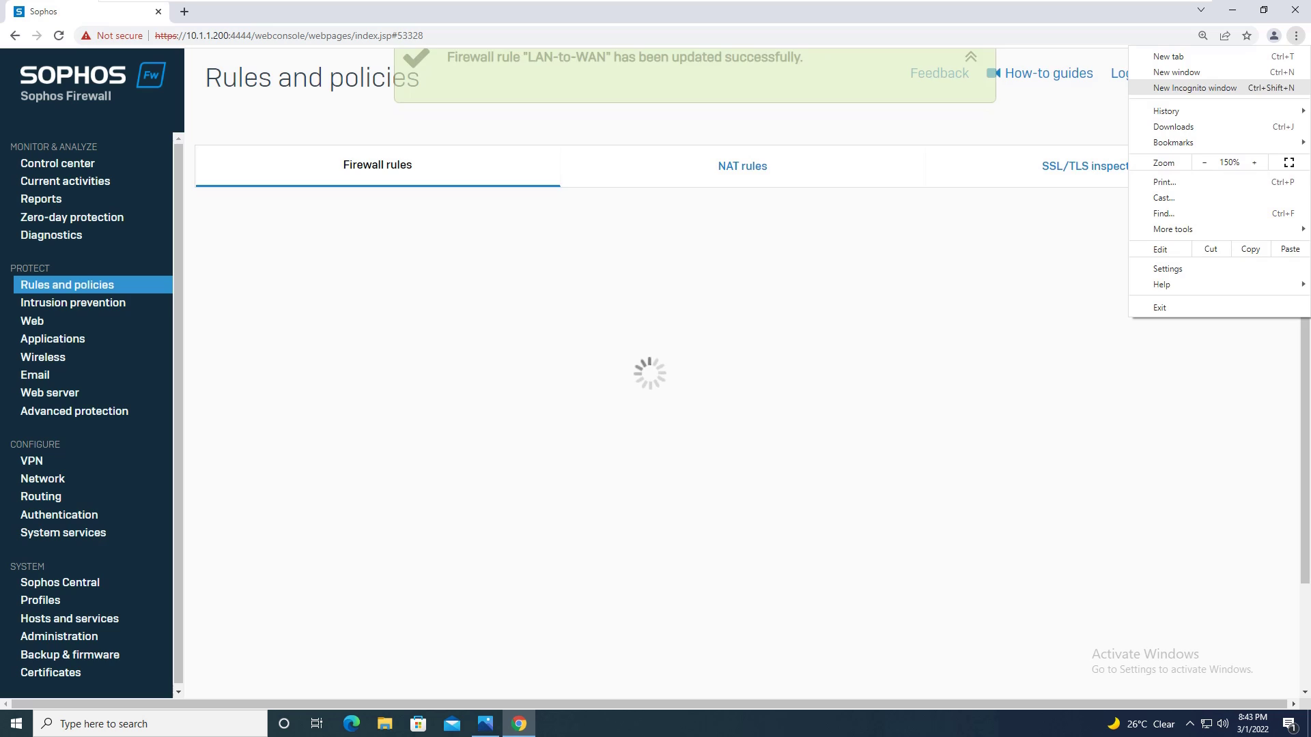
pyautogui.click(1196, 88)
pyautogui.hotkey('ctrl', 'shift', 'n')
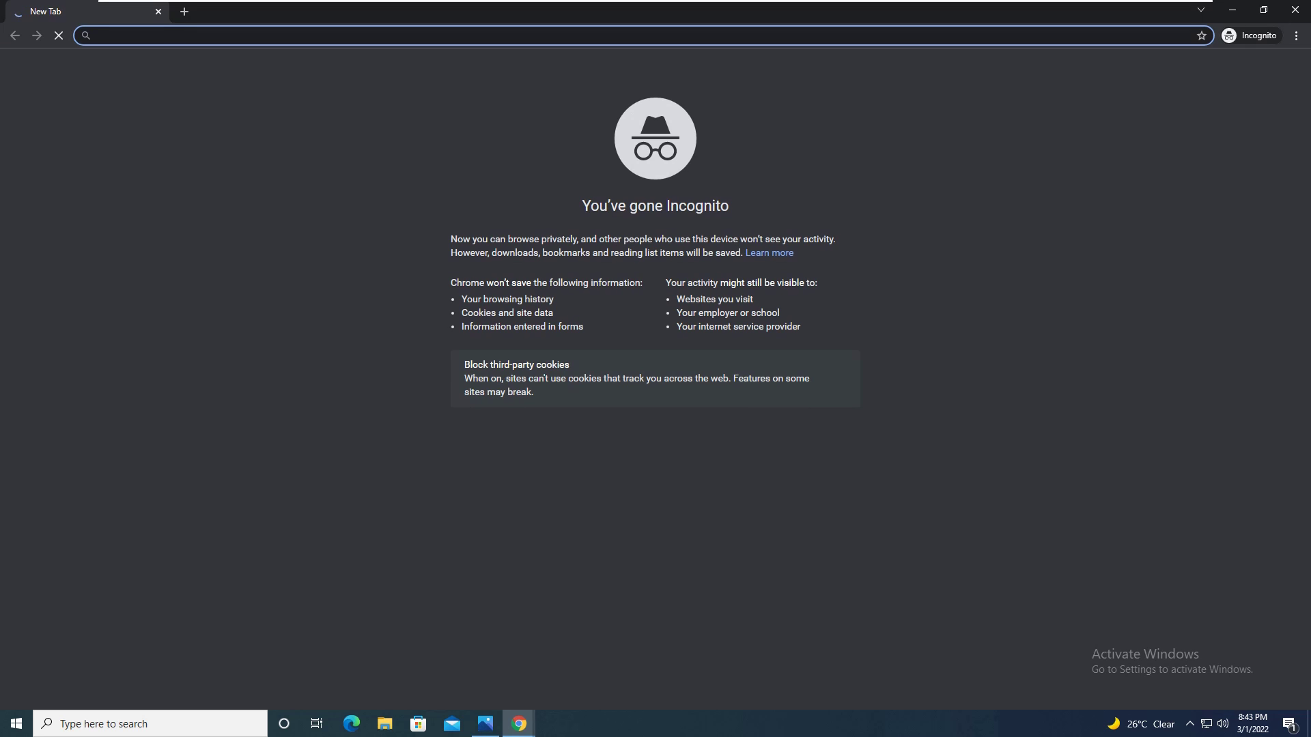
pyautogui.write('yaho')
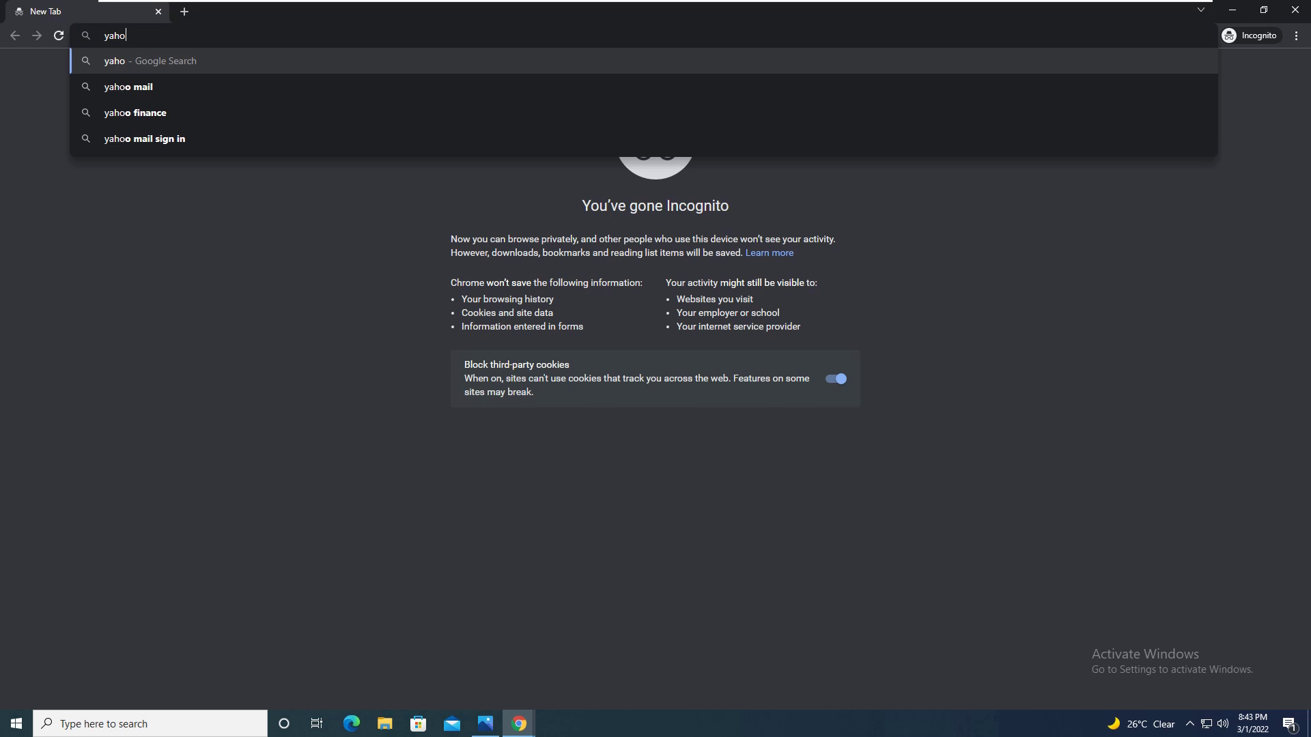
pyautogui.write('omail')
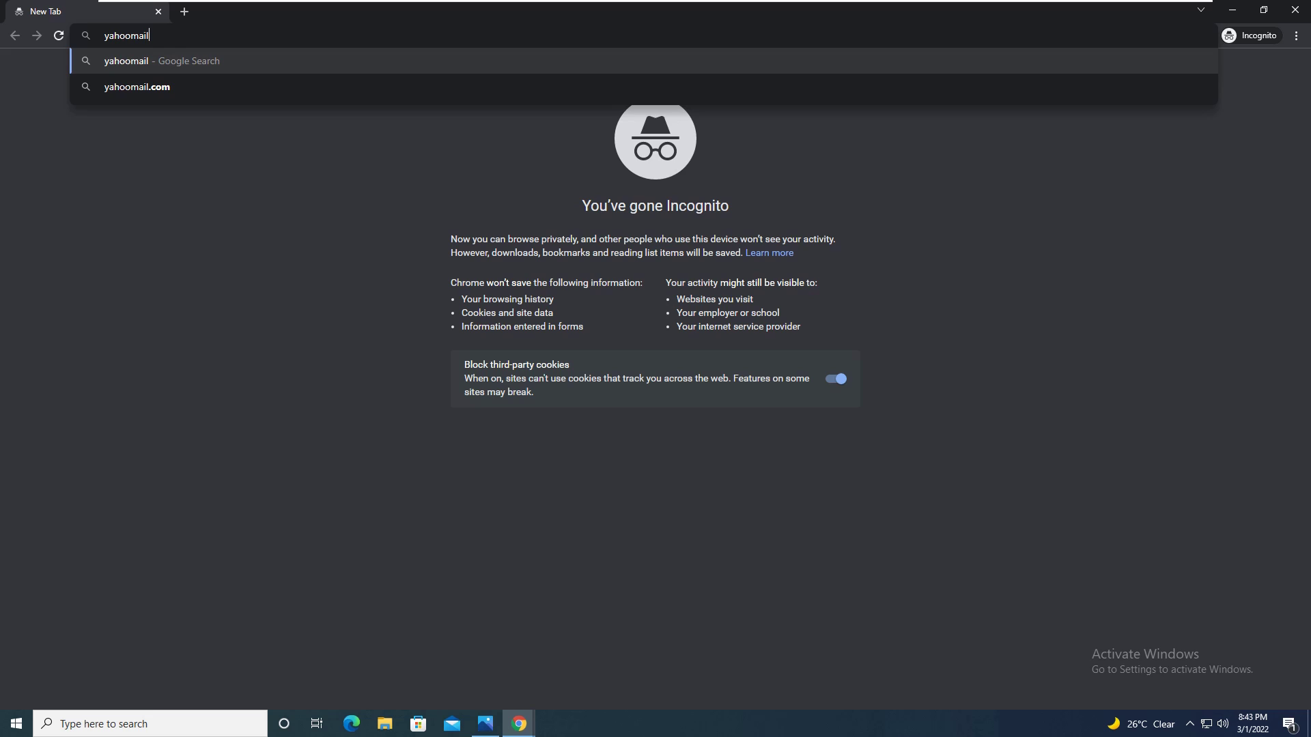
pyautogui.hotkey('ctrl', 'Return')
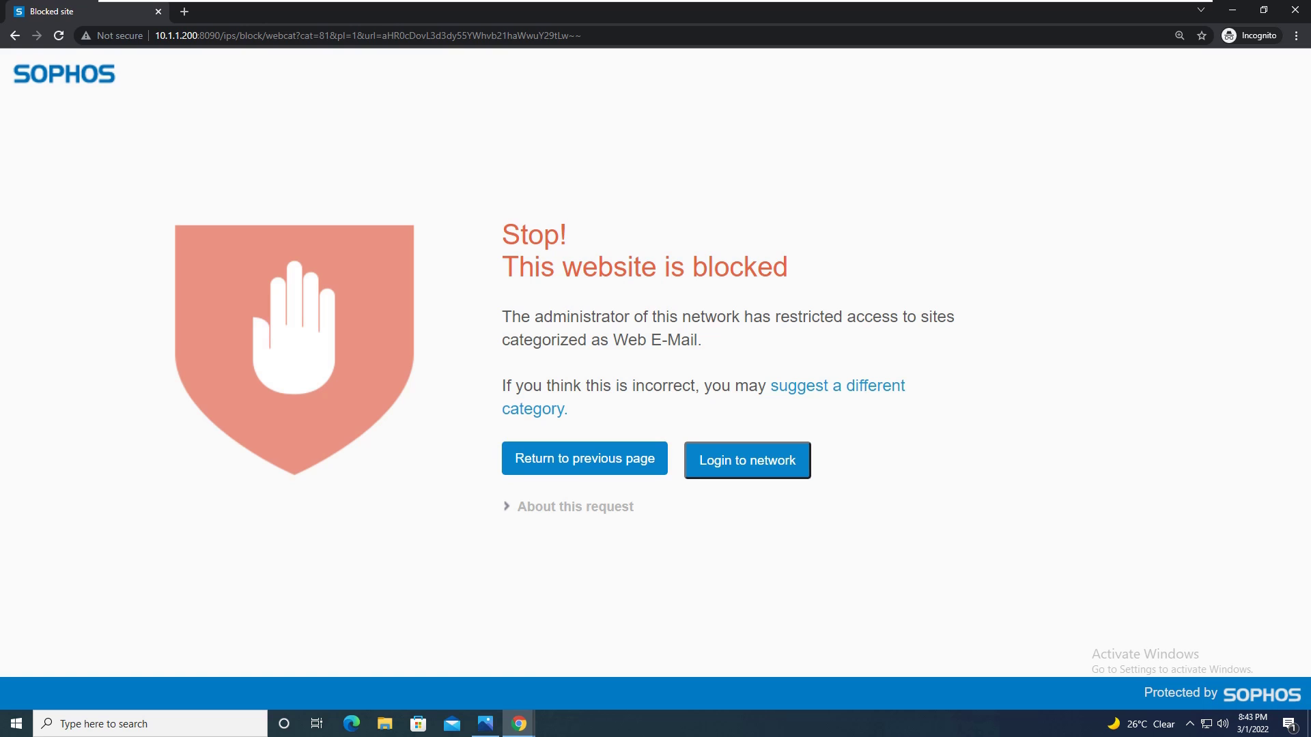
# Load hotmail.com to confirm it is blocked, then close the incognito window.
pyautogui.click(369, 35)
pyautogui.write('h')
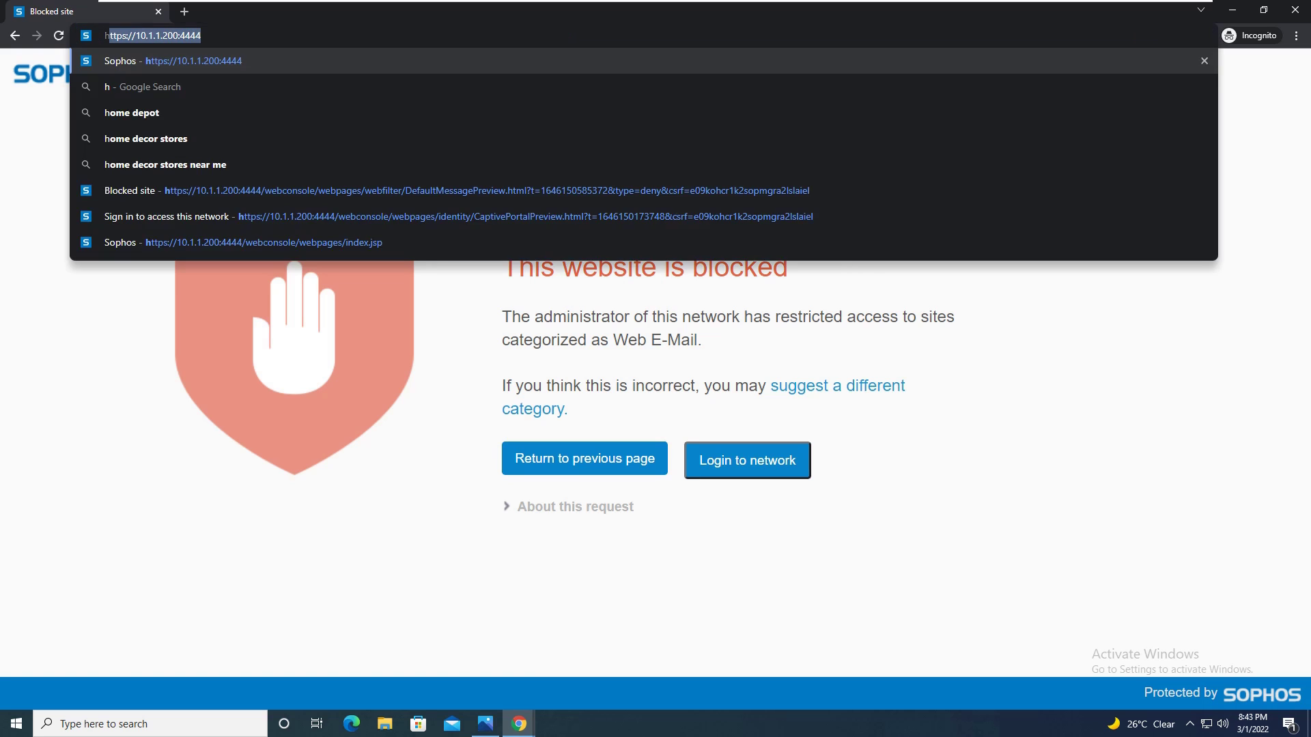
pyautogui.write('otmail.com')
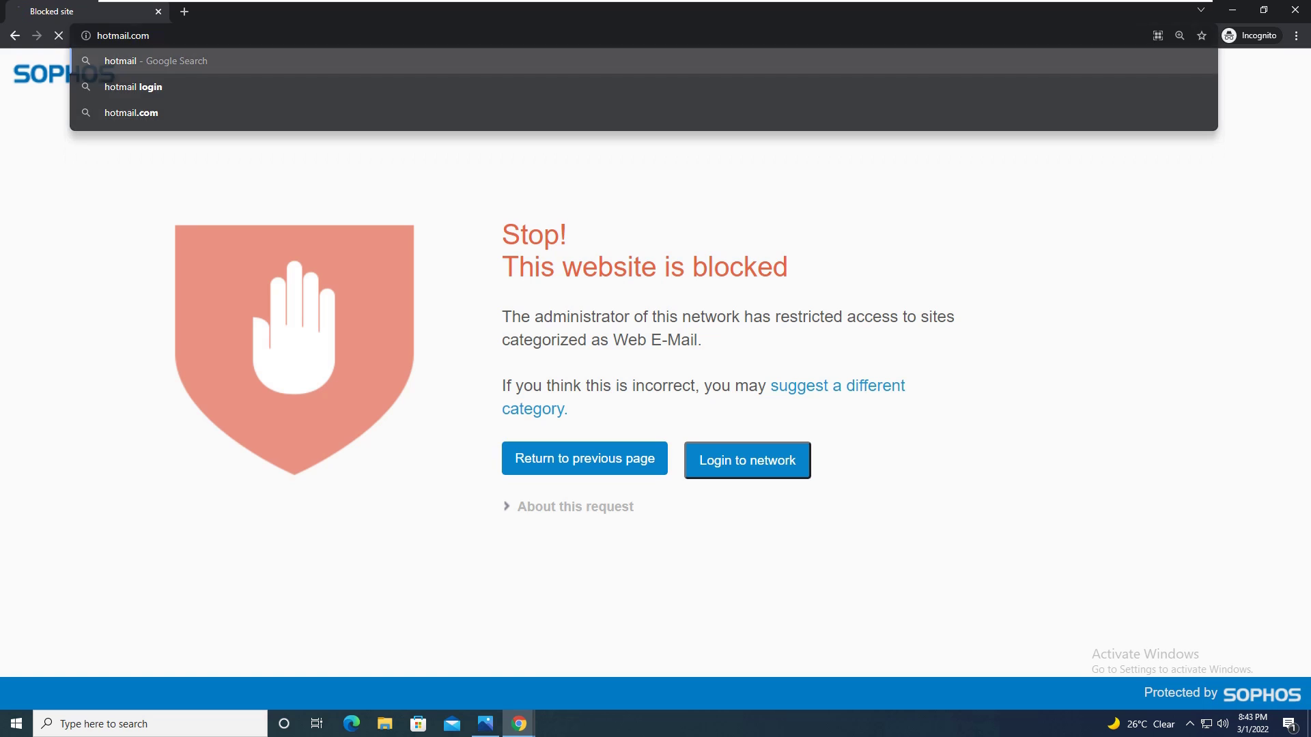
pyautogui.press('Return')
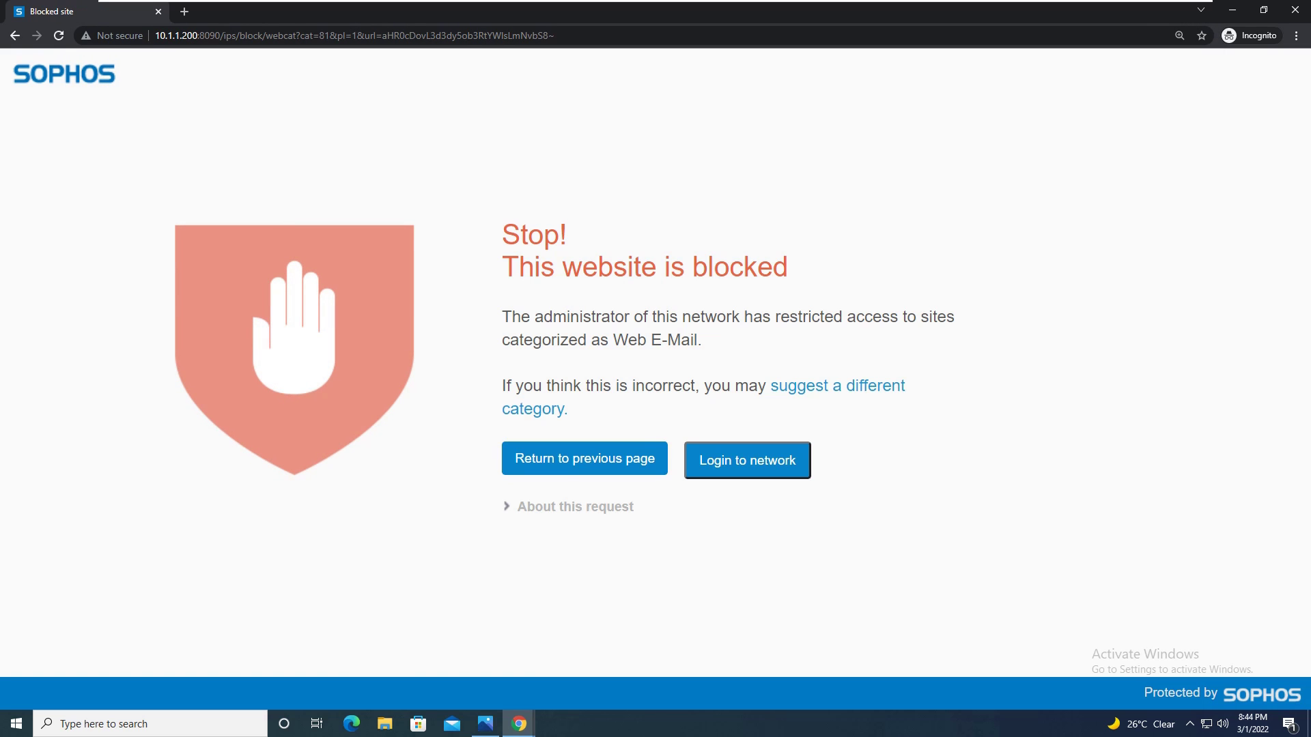
pyautogui.click(158, 12)
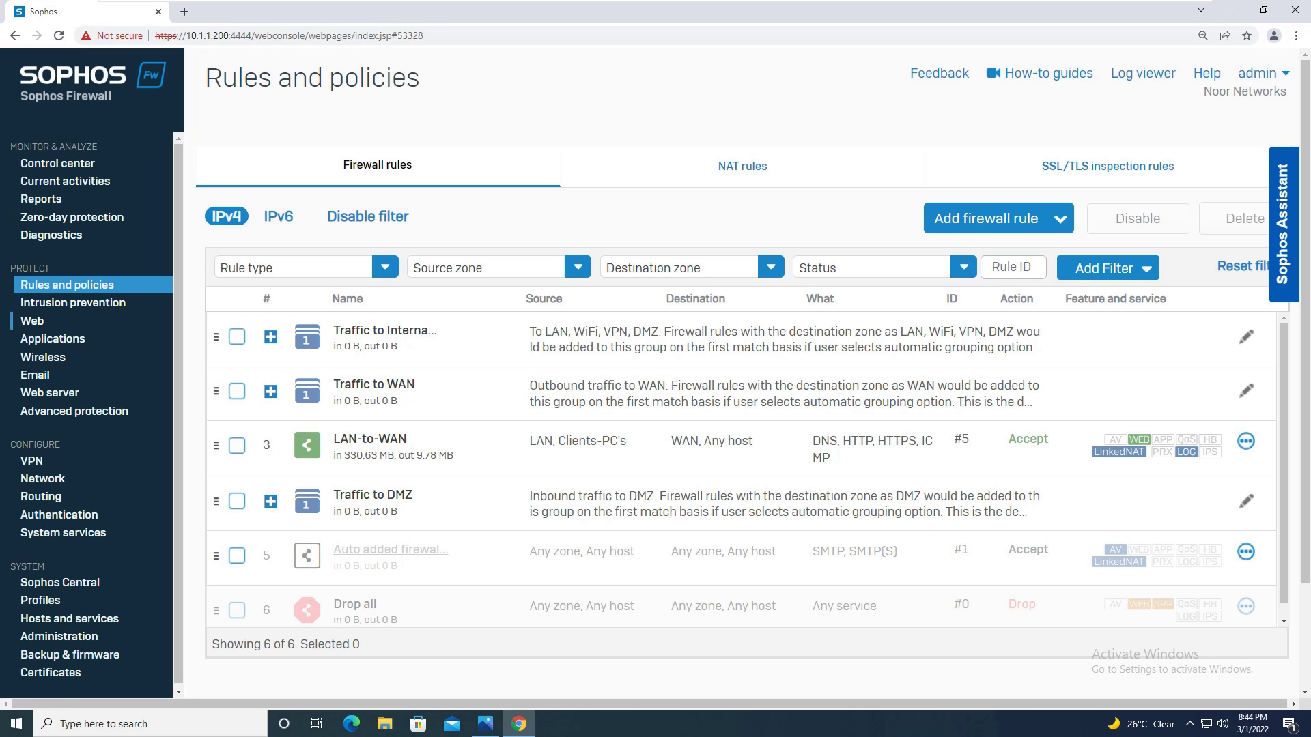
# Add a new web policy named Allow-Educational-Sites.
pyautogui.click(32, 321)
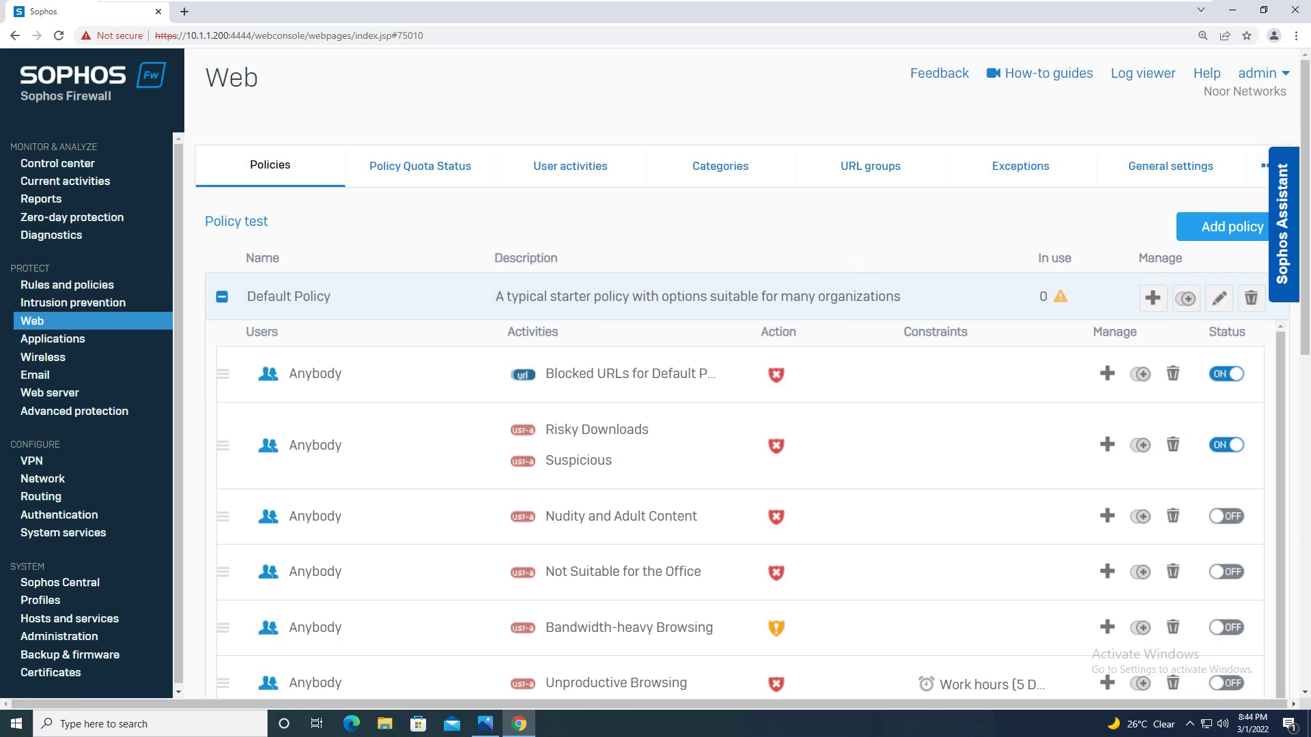
pyautogui.click(1232, 227)
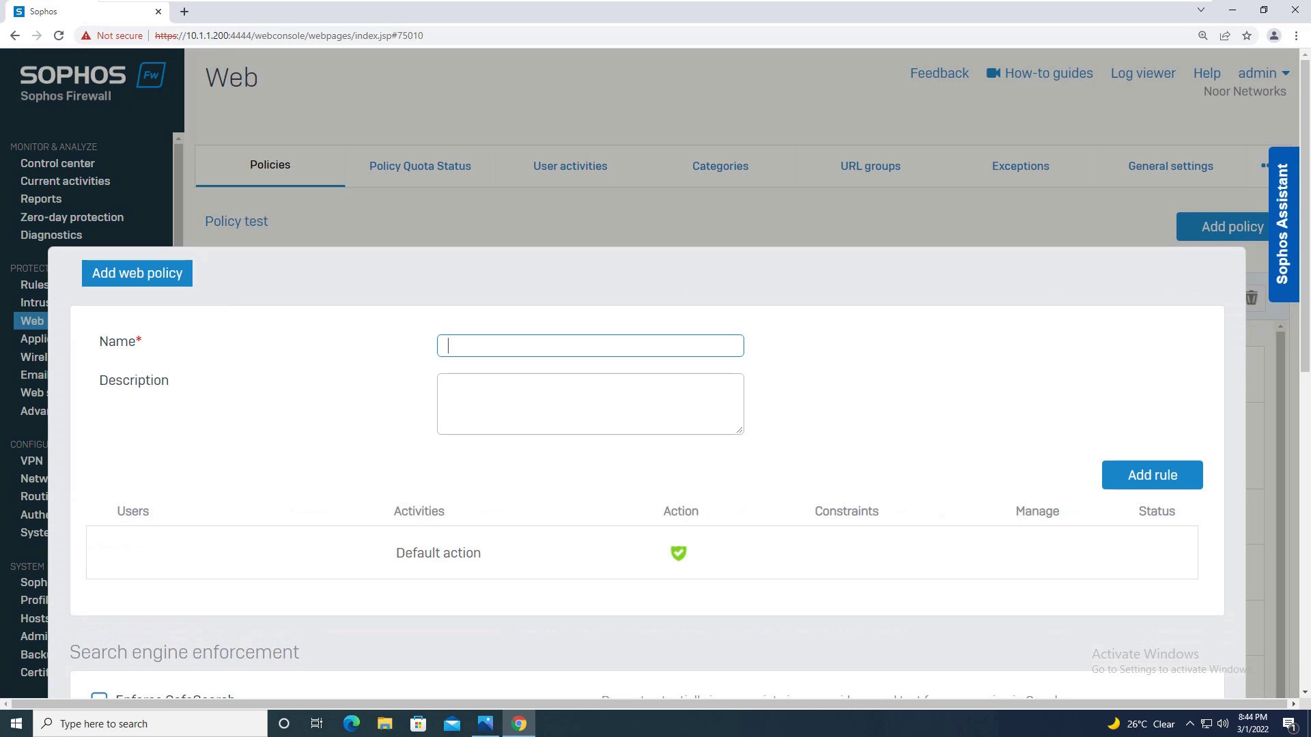
pyautogui.write('Ac')
pyautogui.press('BackSpace')
pyautogui.press('BackSpace')
pyautogui.write('A')
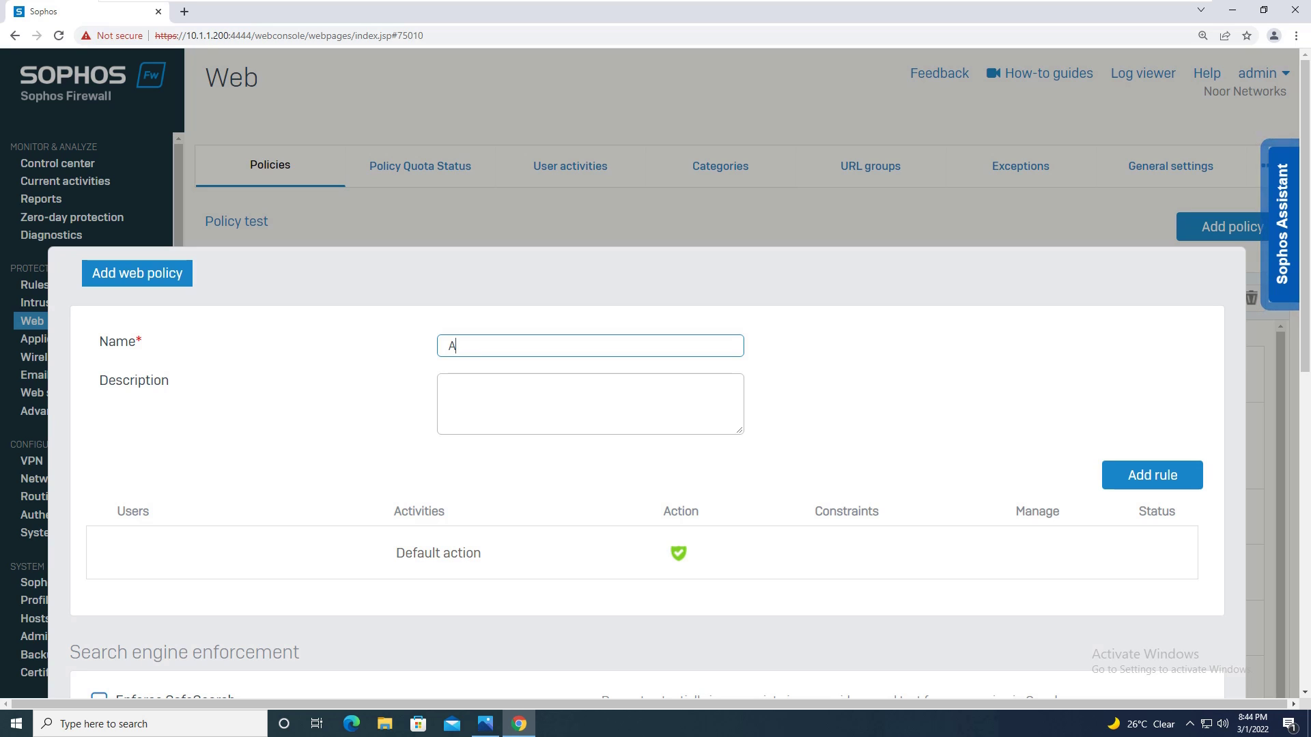
pyautogui.write('llow-Educa')
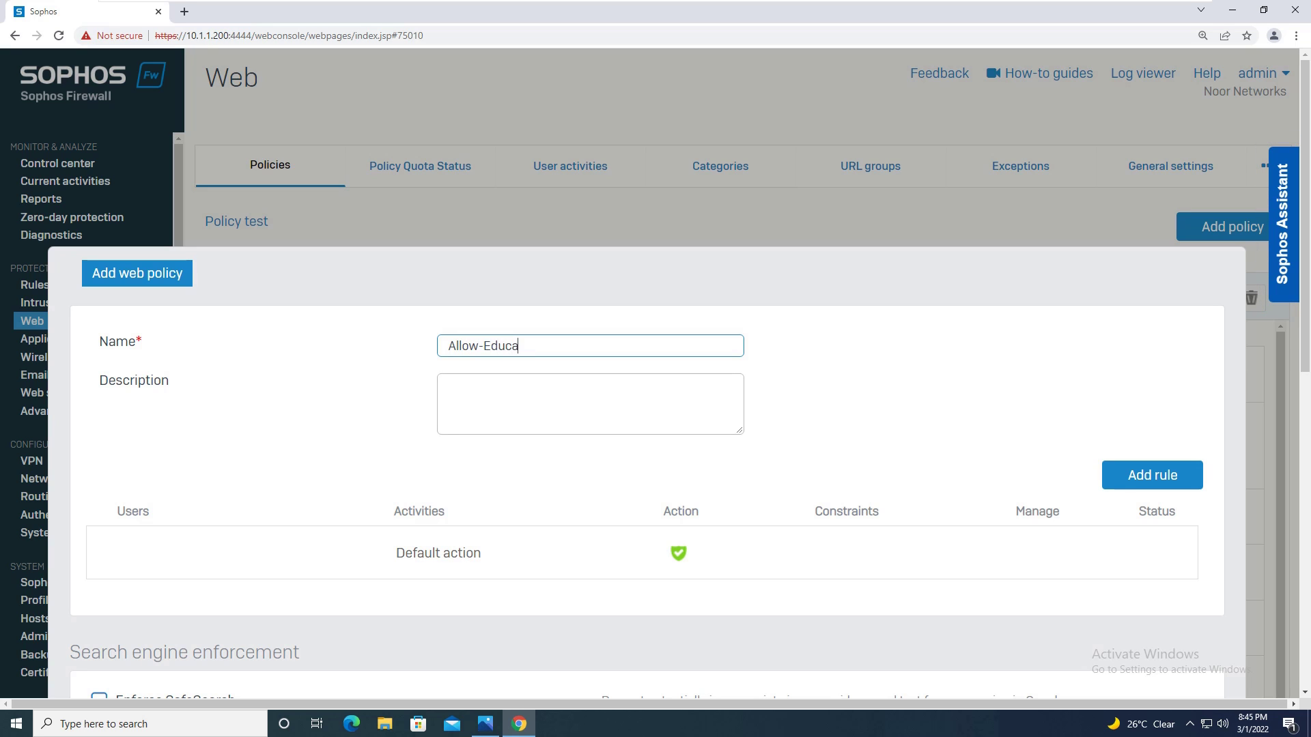
pyautogui.write('tional-Sites')
# Add a rule whose activity is Educational Institutions instead of All web traffic.
pyautogui.click(1153, 476)
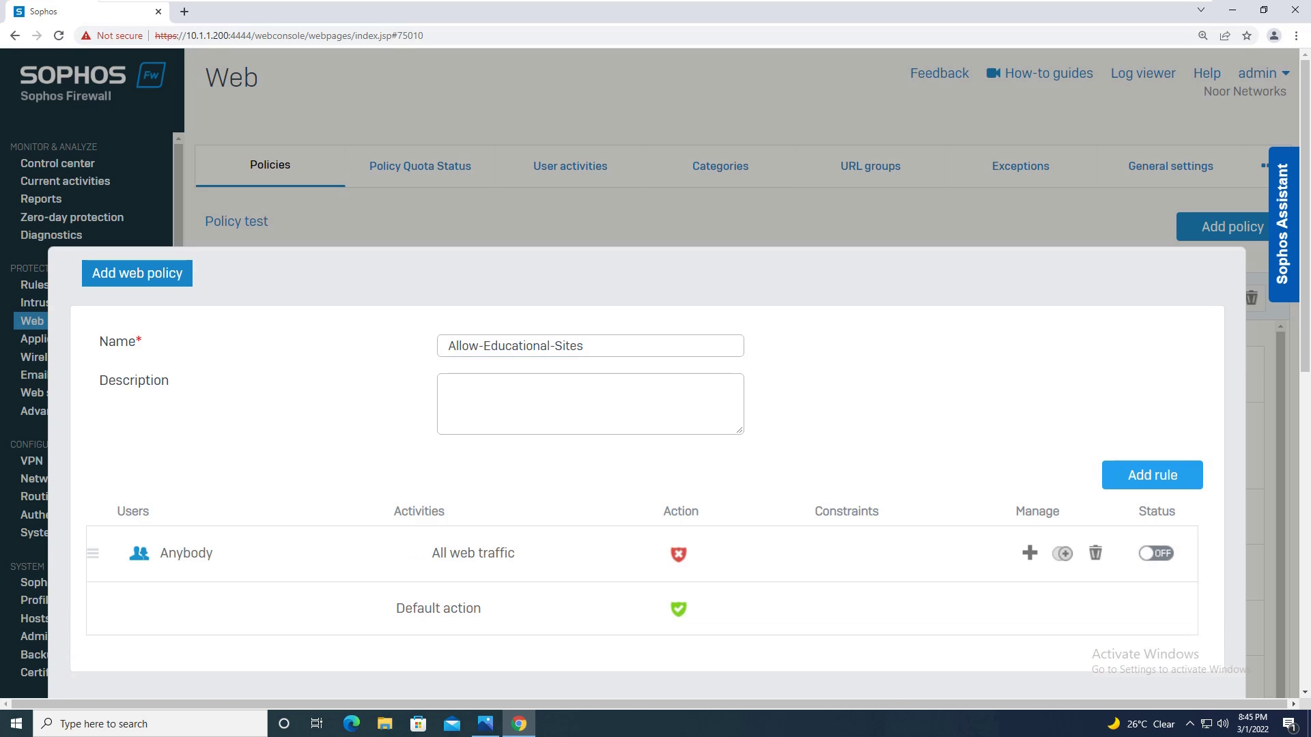
pyautogui.click(552, 553)
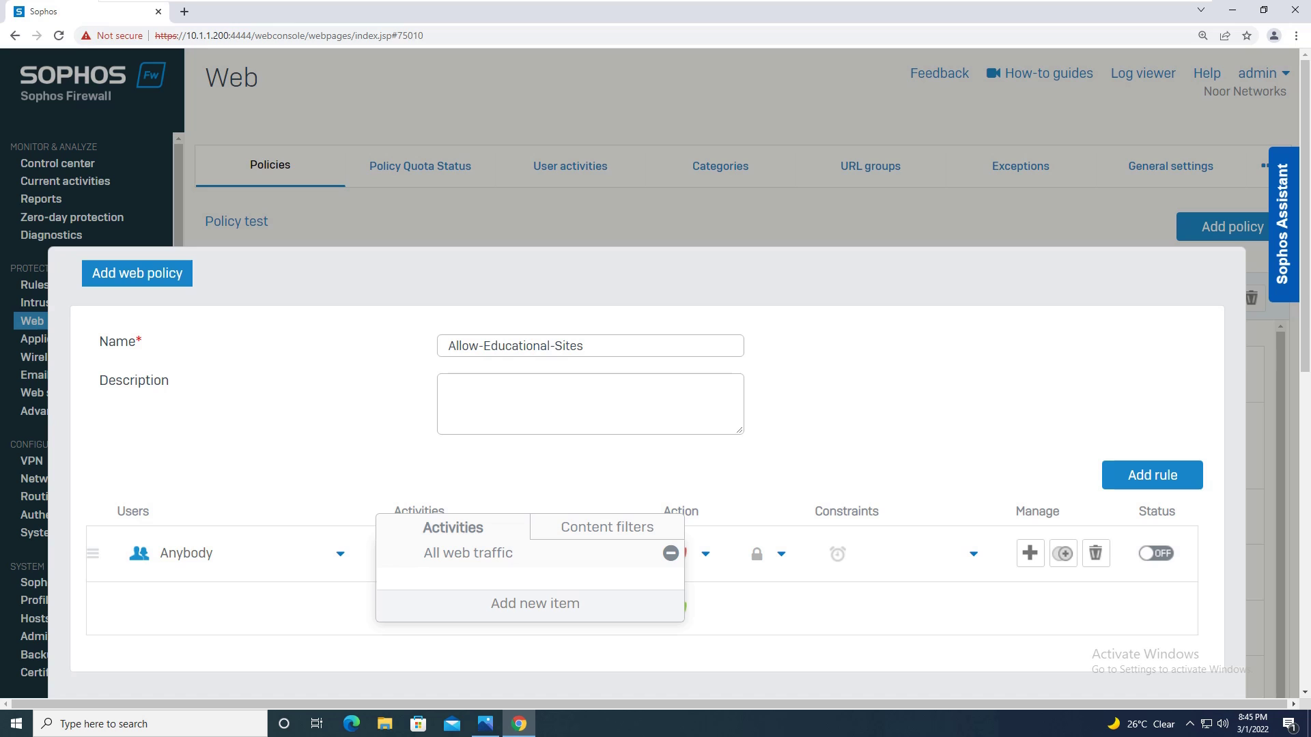
pyautogui.click(670, 553)
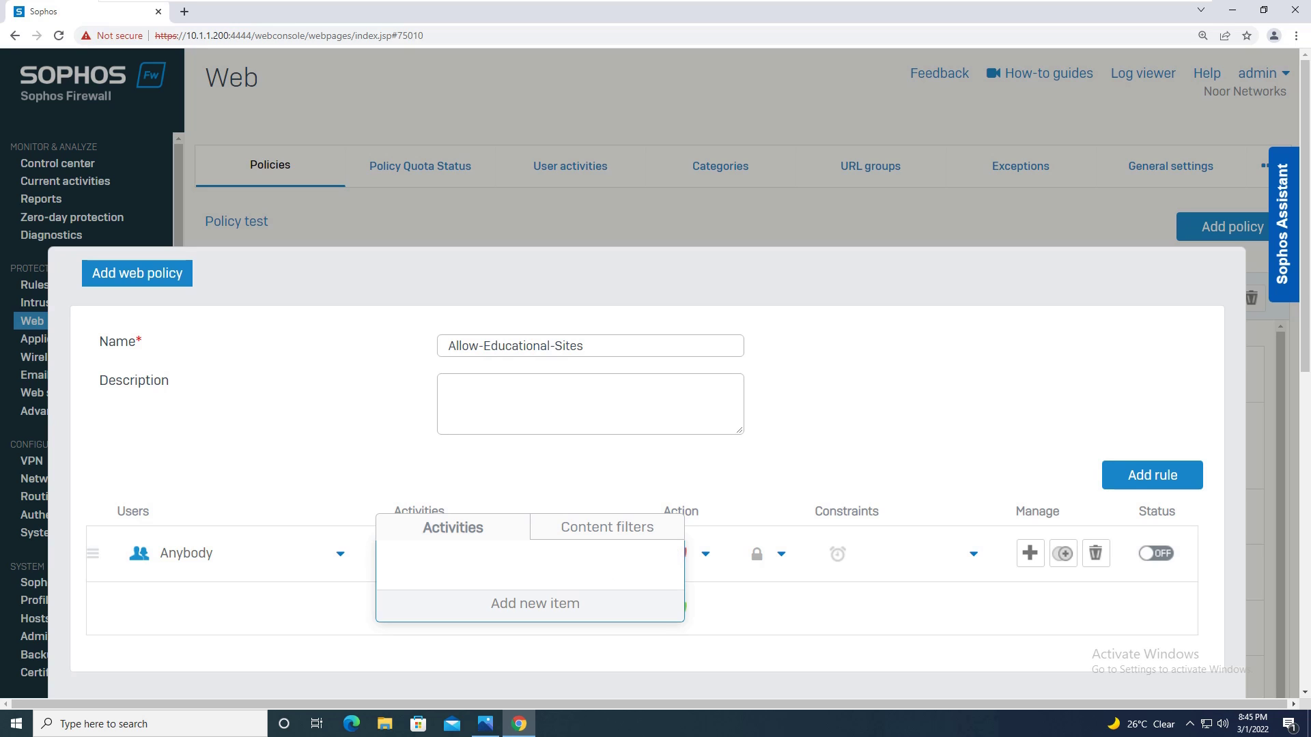
pyautogui.click(535, 604)
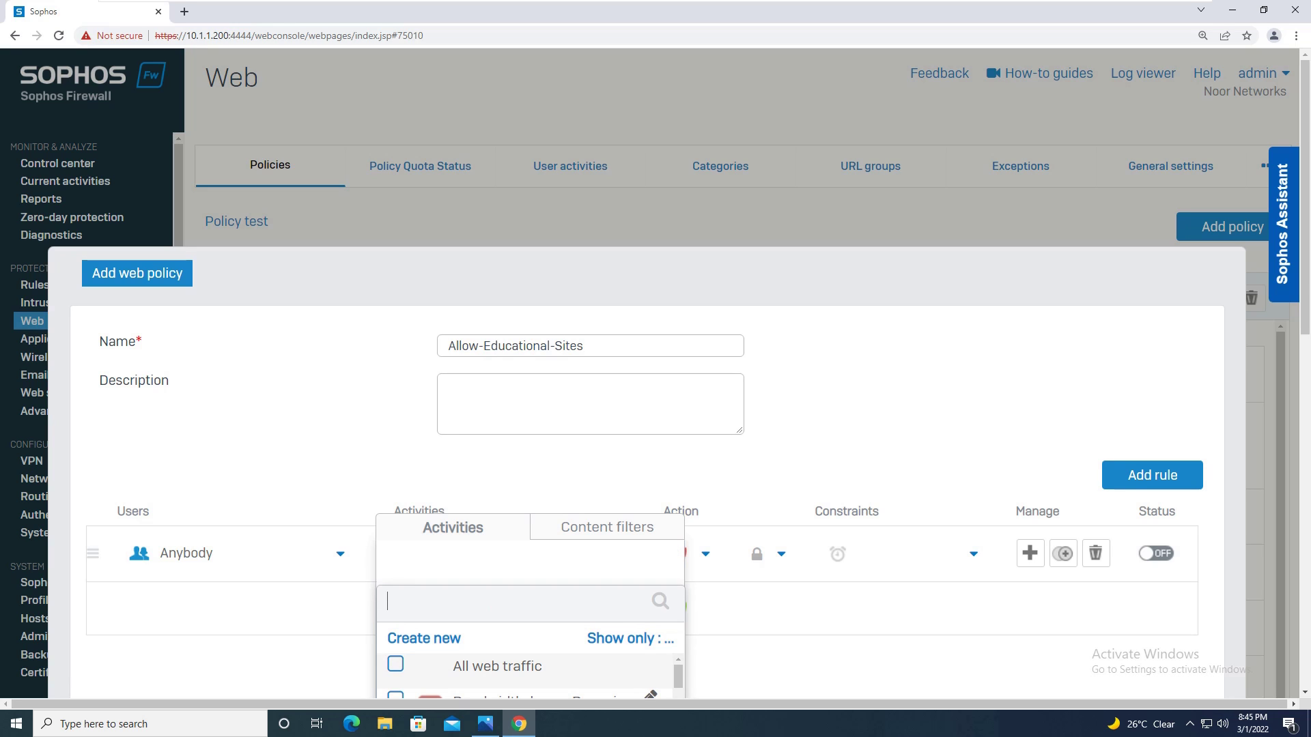
pyautogui.click(630, 639)
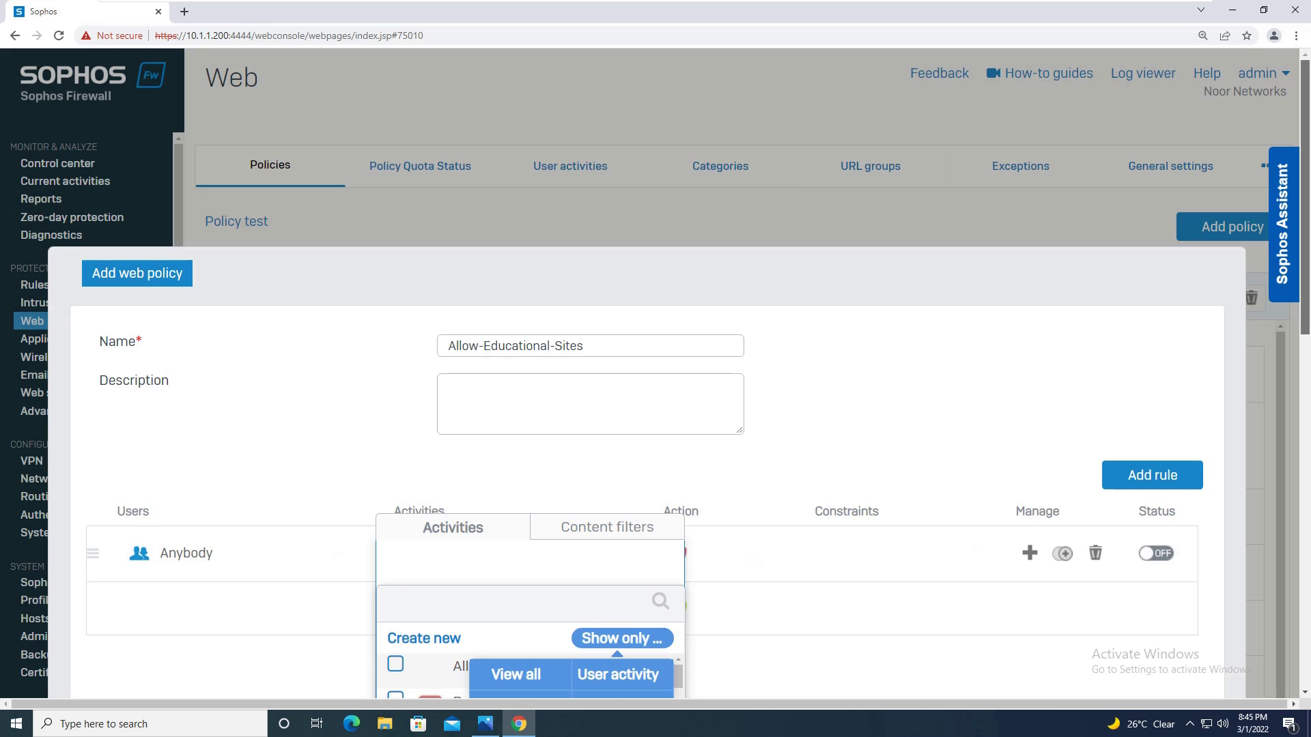
pyautogui.scroll(-5, 655, 376)
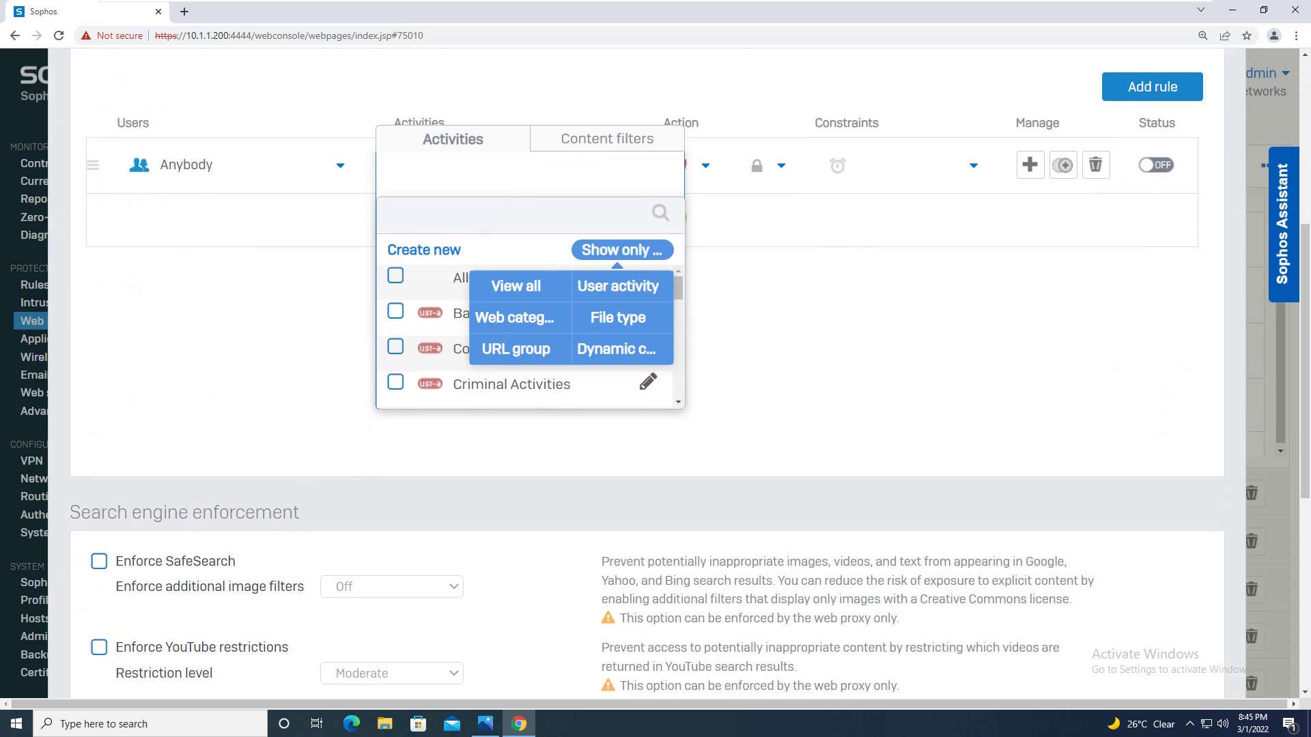
pyautogui.click(505, 213)
pyautogui.write('edu')
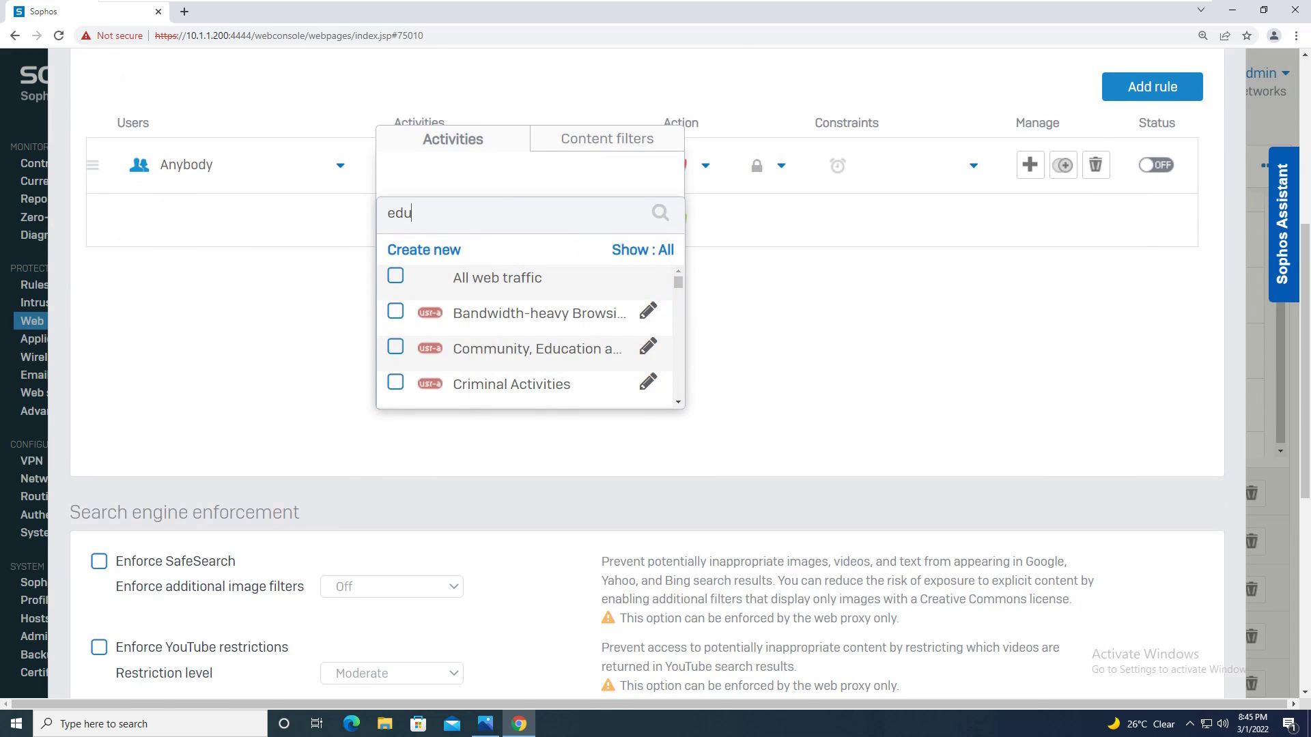
pyautogui.write('cati')
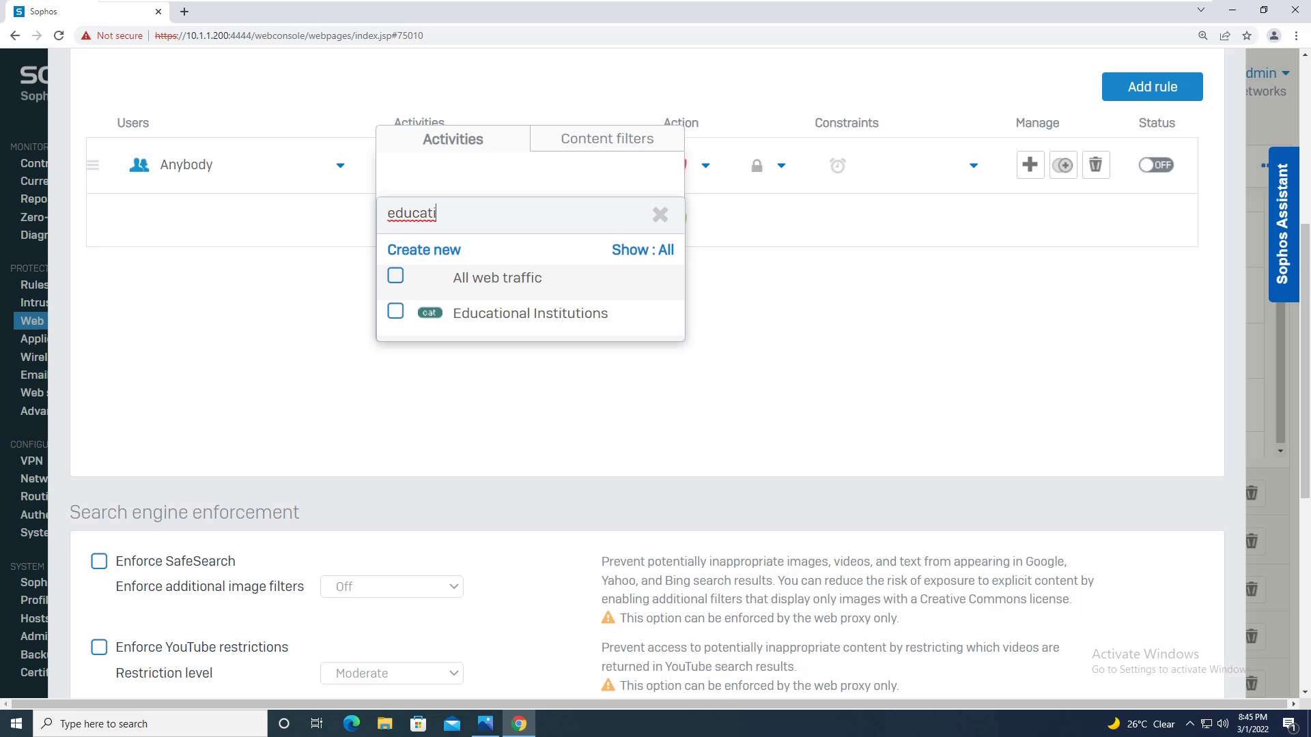
pyautogui.click(395, 312)
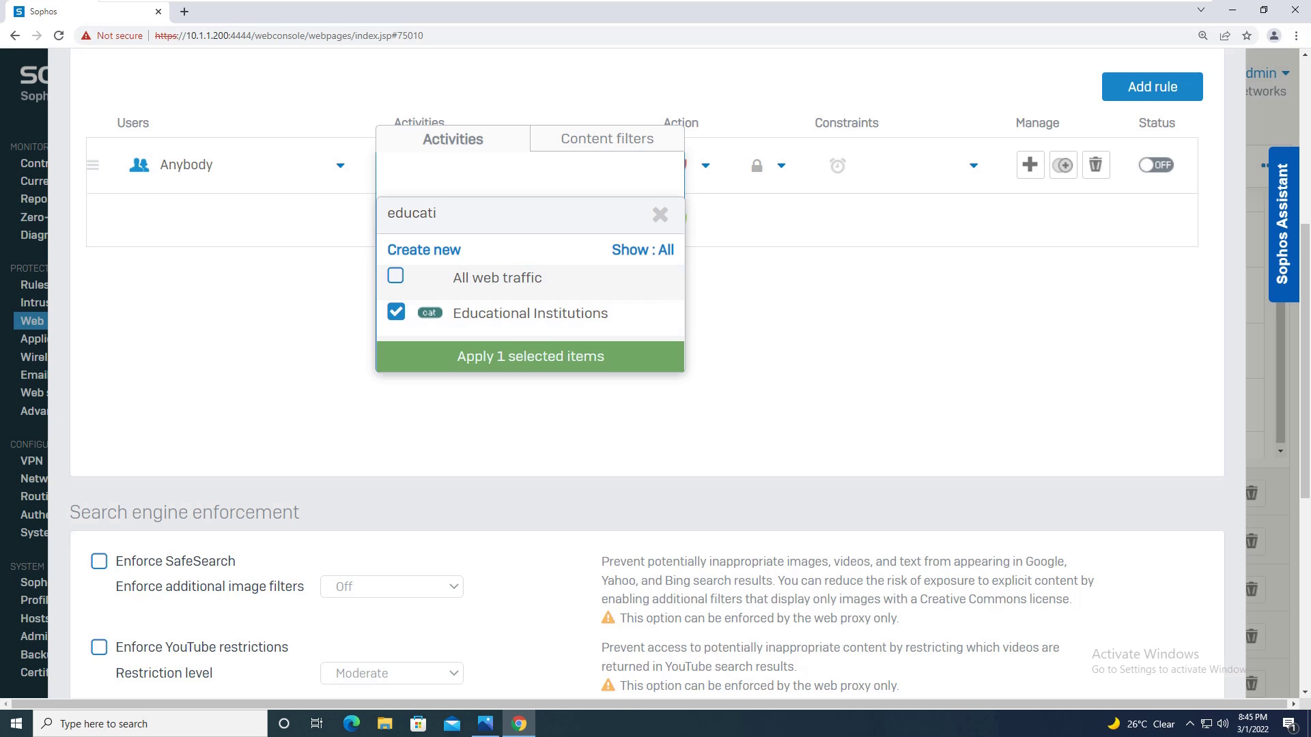
pyautogui.click(531, 357)
pyautogui.click(727, 291)
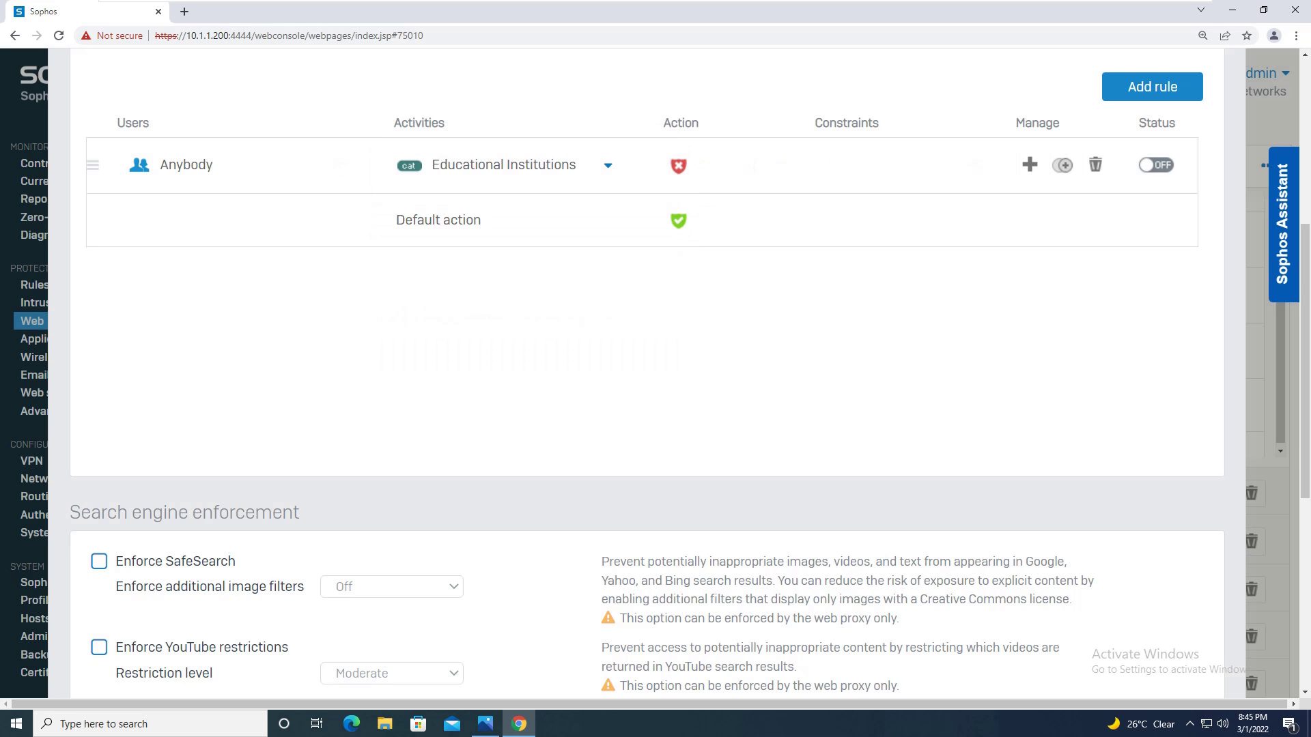
# Allow HTTP and HTTPS for the Educational Institutions rule and switch it on.
pyautogui.click(701, 166)
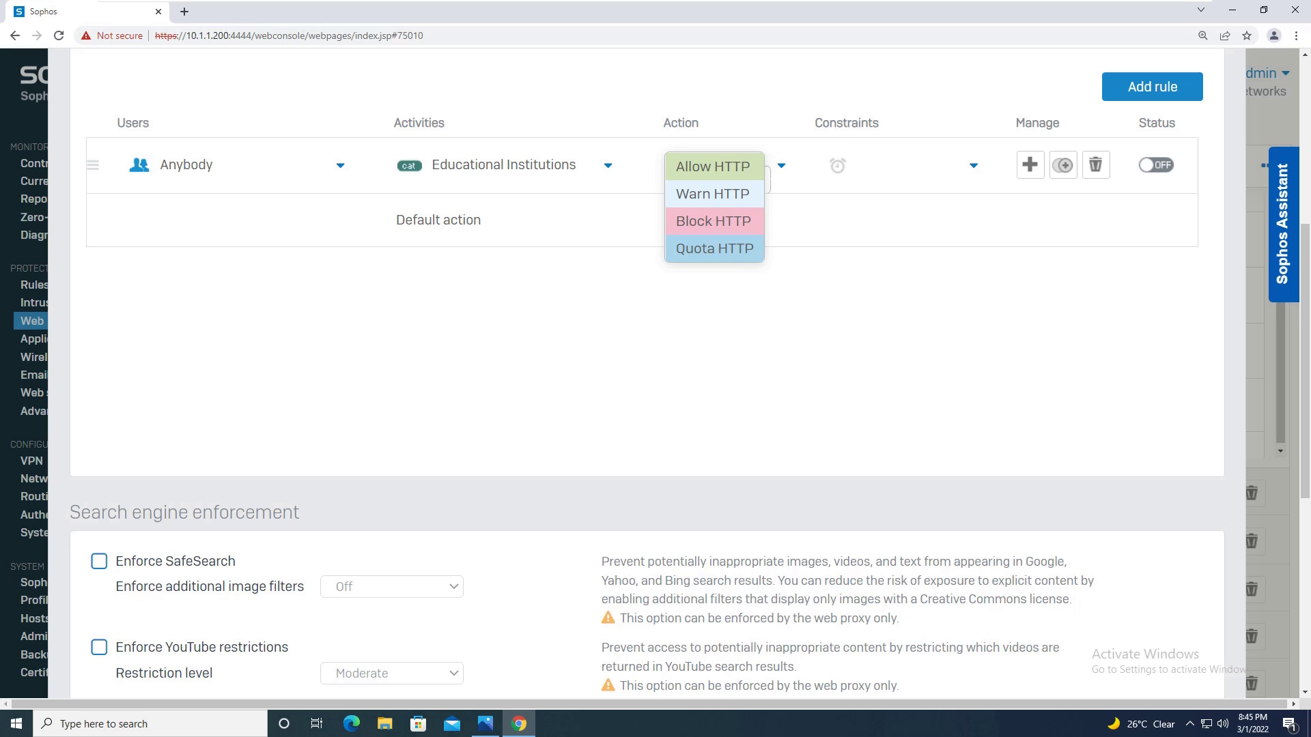
pyautogui.click(713, 166)
pyautogui.click(770, 166)
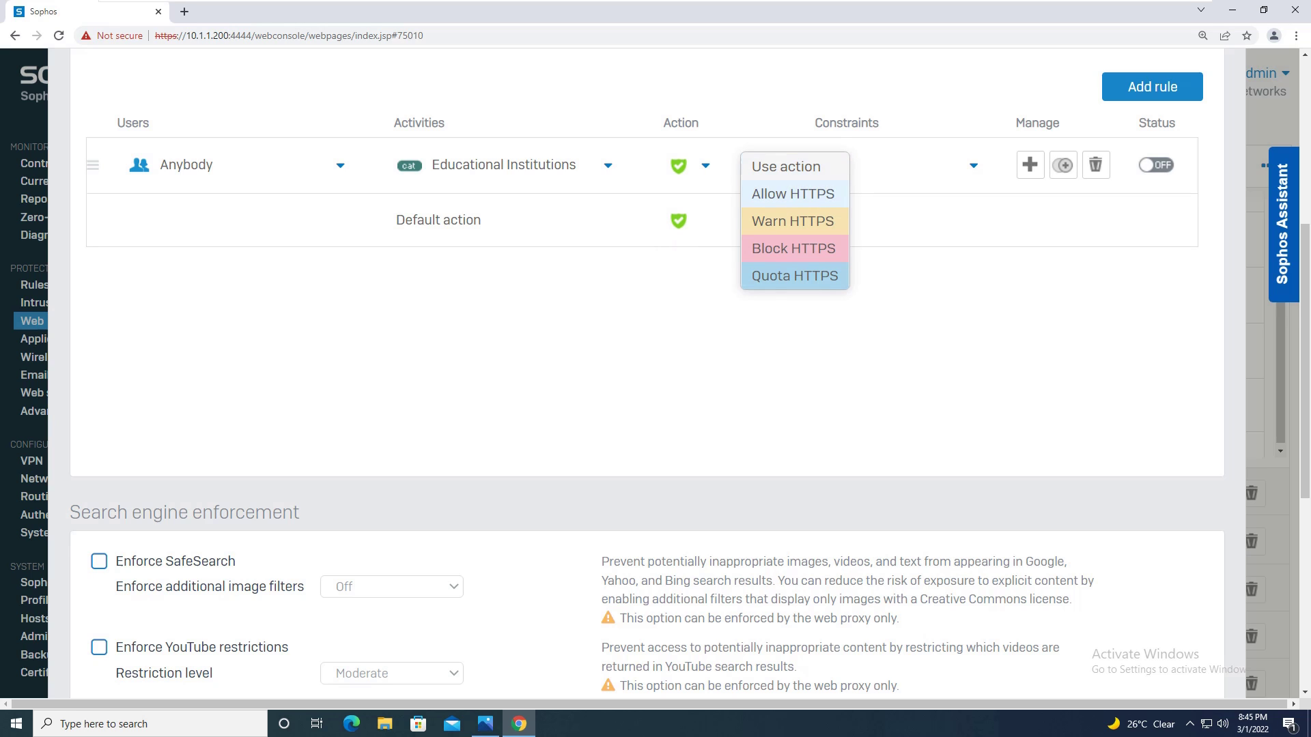
pyautogui.press('Return')
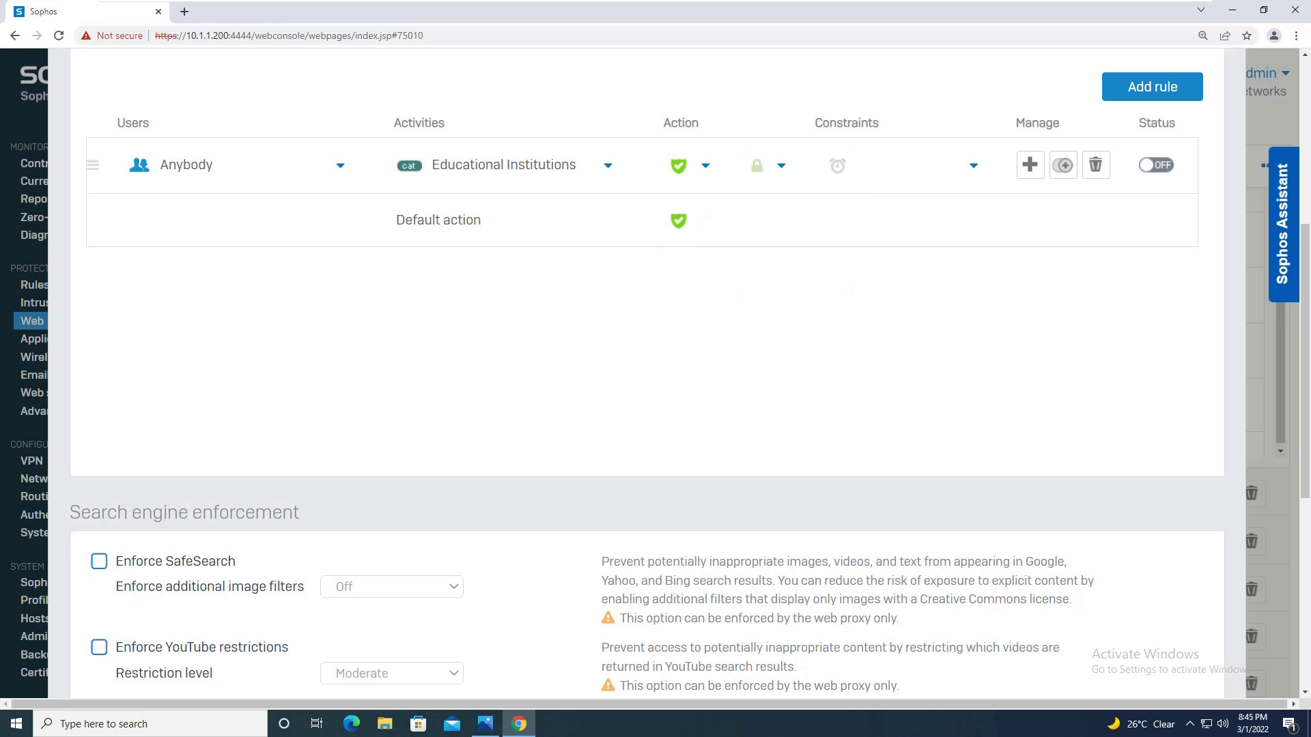
pyautogui.click(1156, 165)
pyautogui.scroll(1, 689, 376)
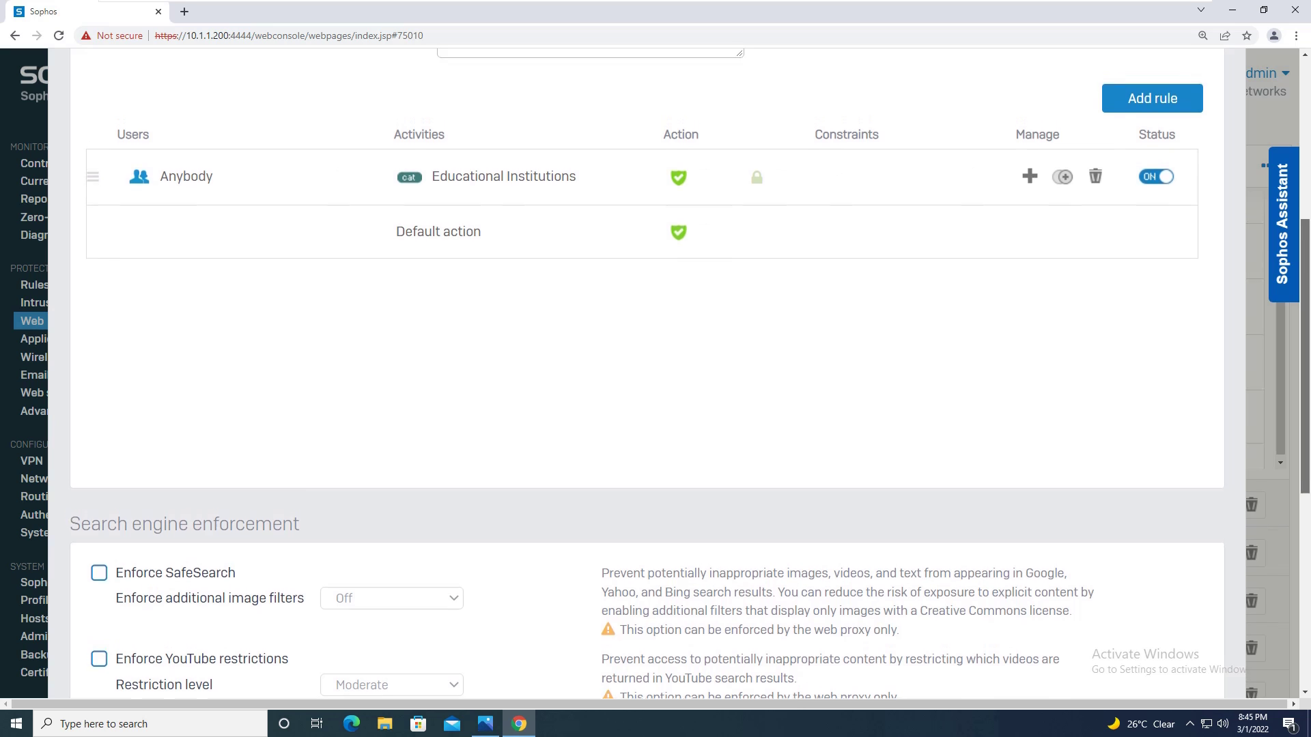
# Set the policy's default action to Block HTTP and save Allow-Educational-Sites.
pyautogui.click(690, 312)
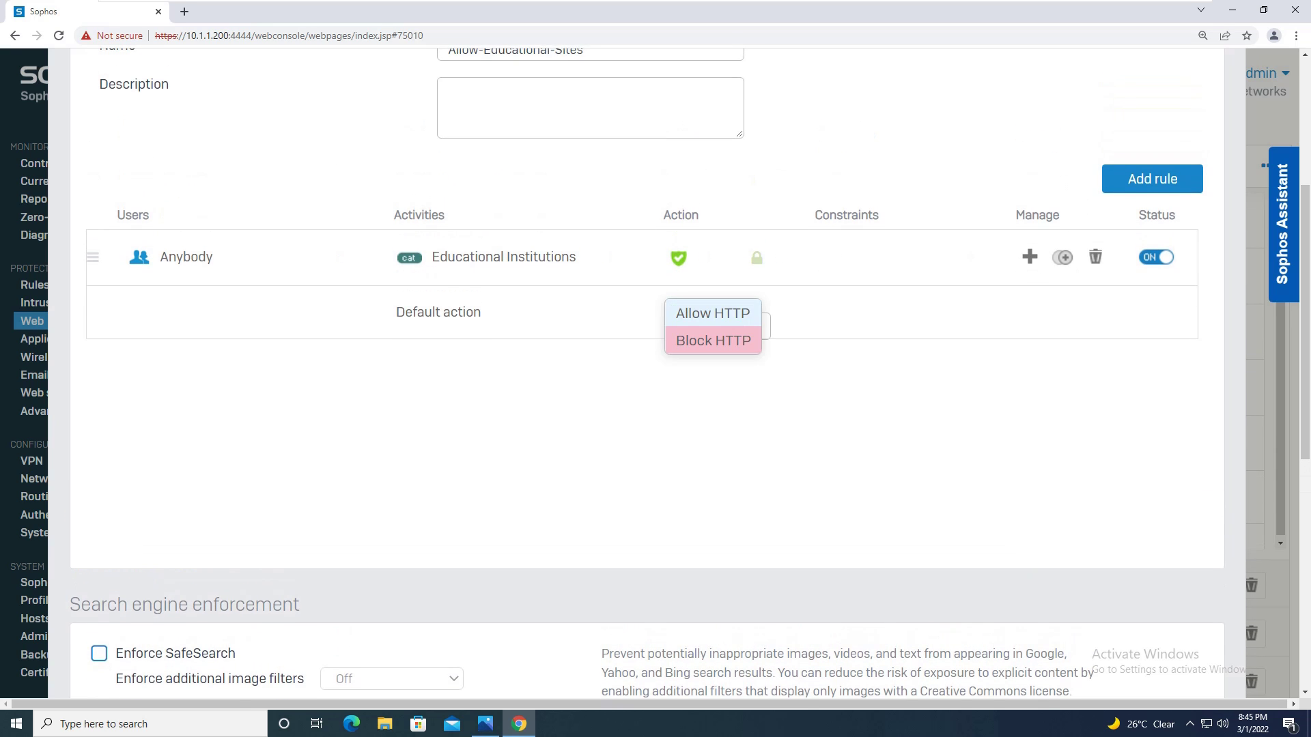
pyautogui.click(713, 340)
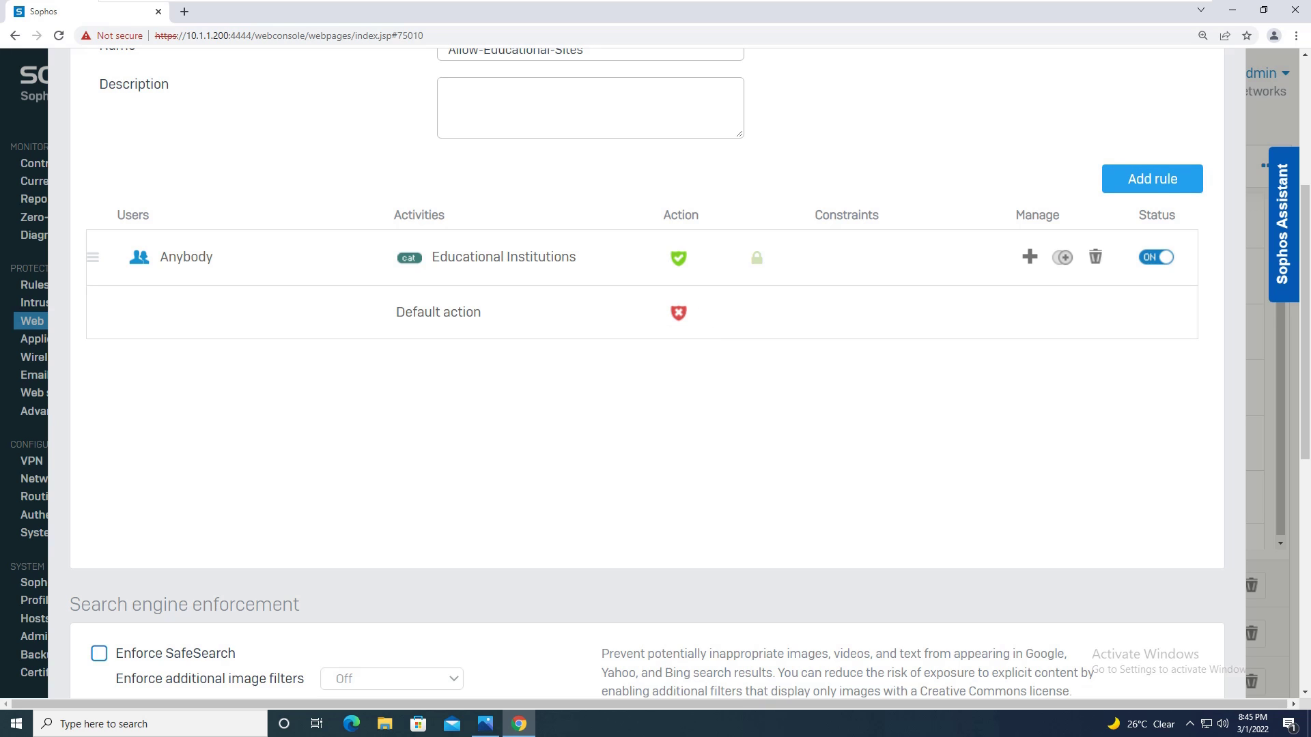
pyautogui.scroll(-8, 656, 373)
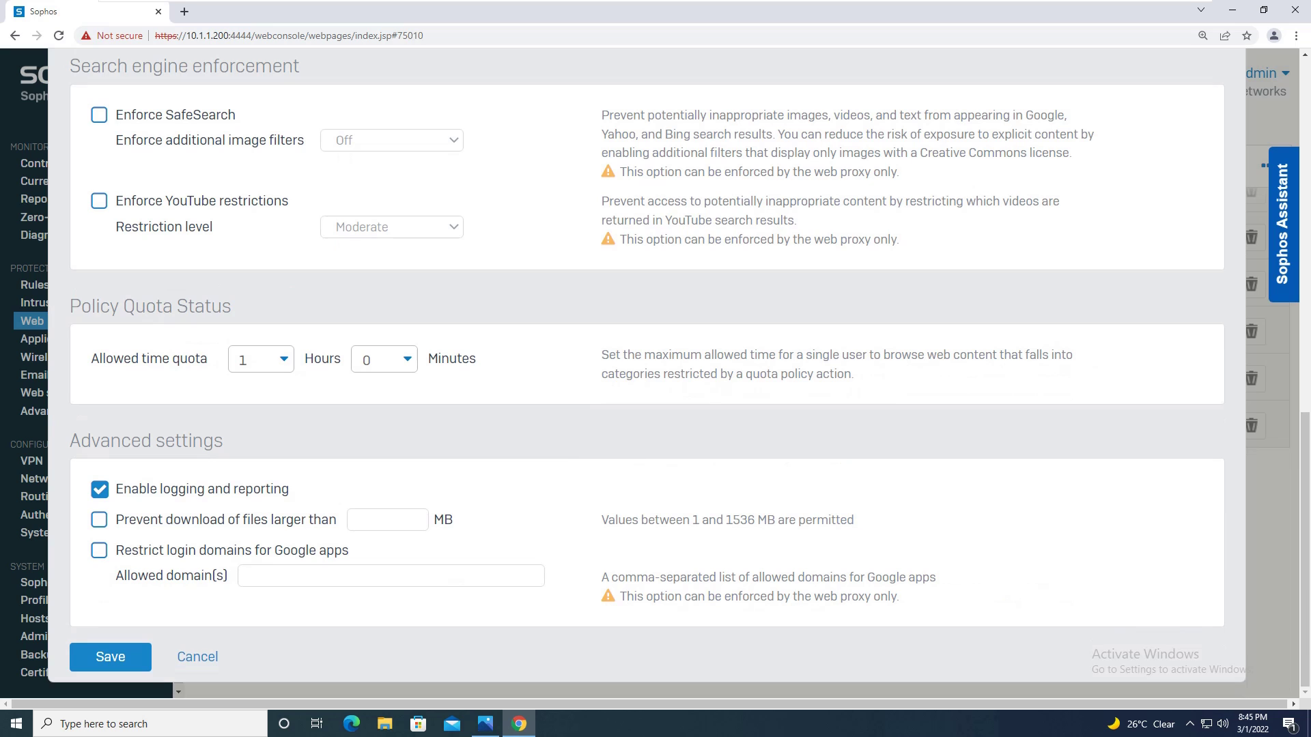
pyautogui.click(111, 657)
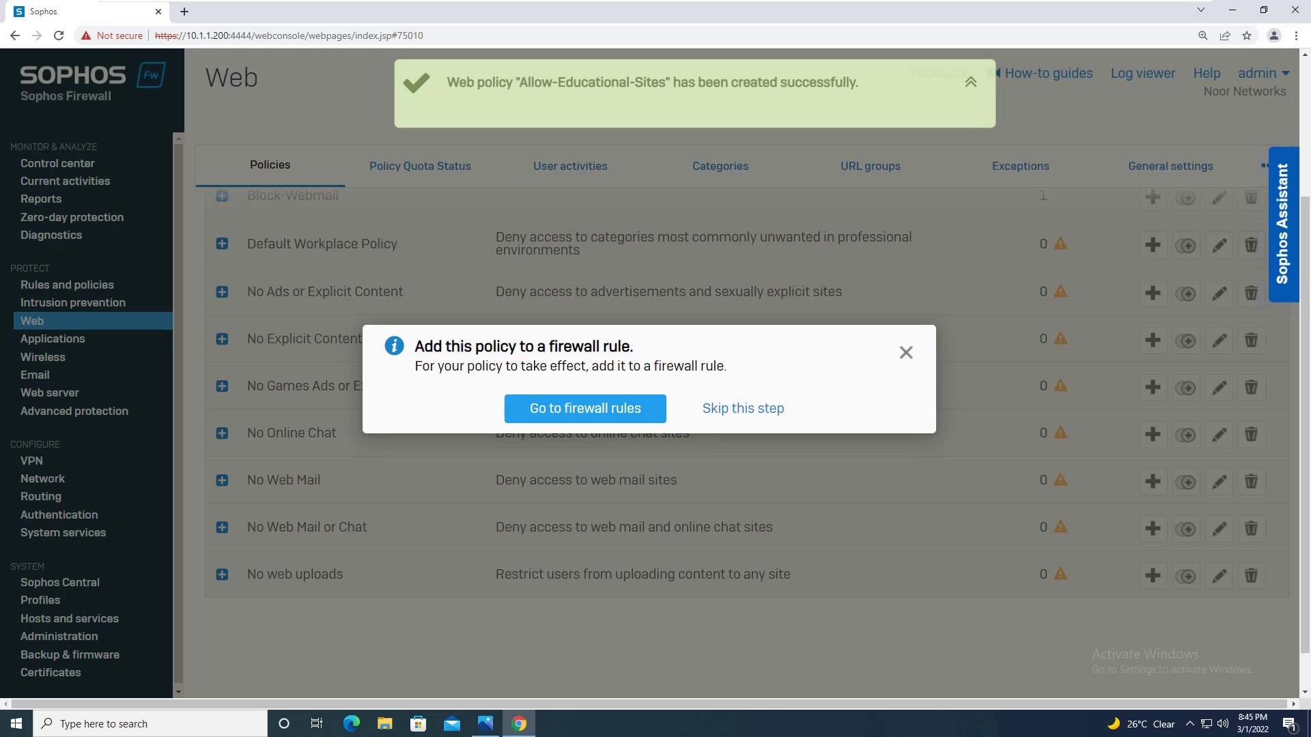
# Set the LAN-to-WAN rule's web policy to Allow-Educational-Sites and save the rule.
pyautogui.click(585, 408)
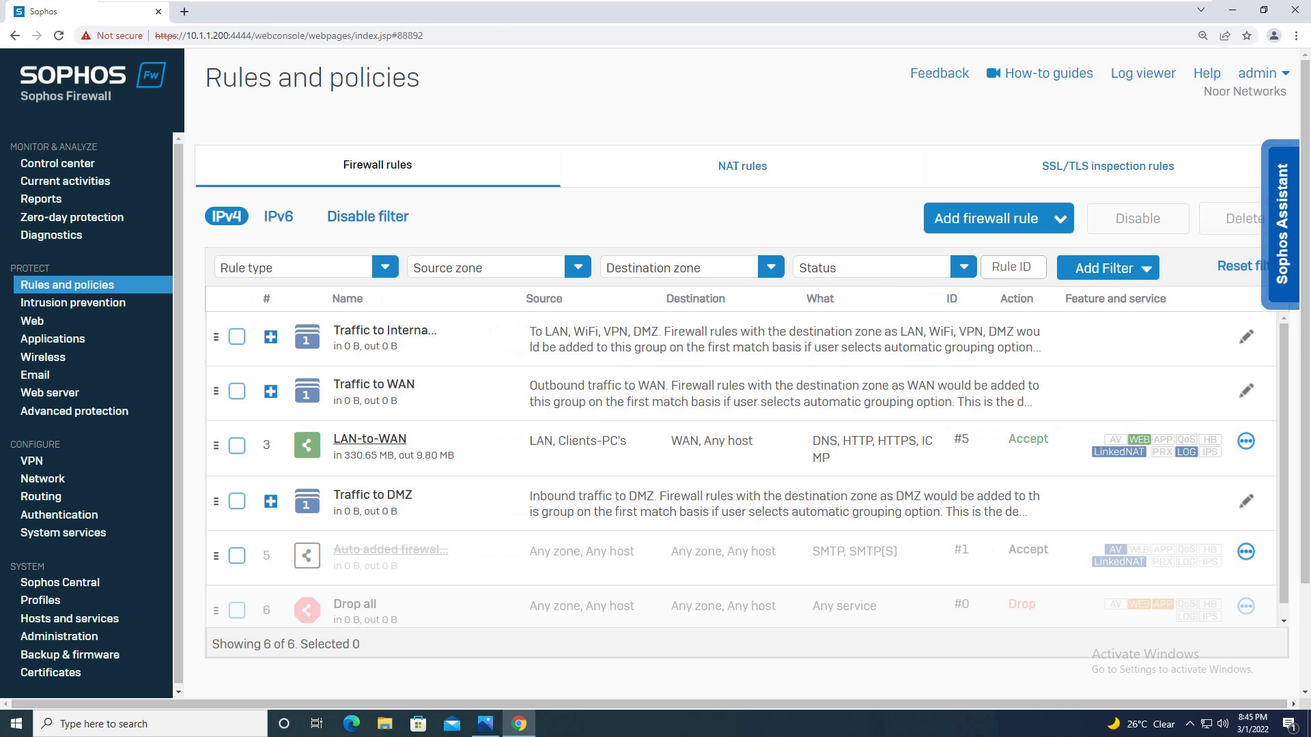
pyautogui.click(369, 439)
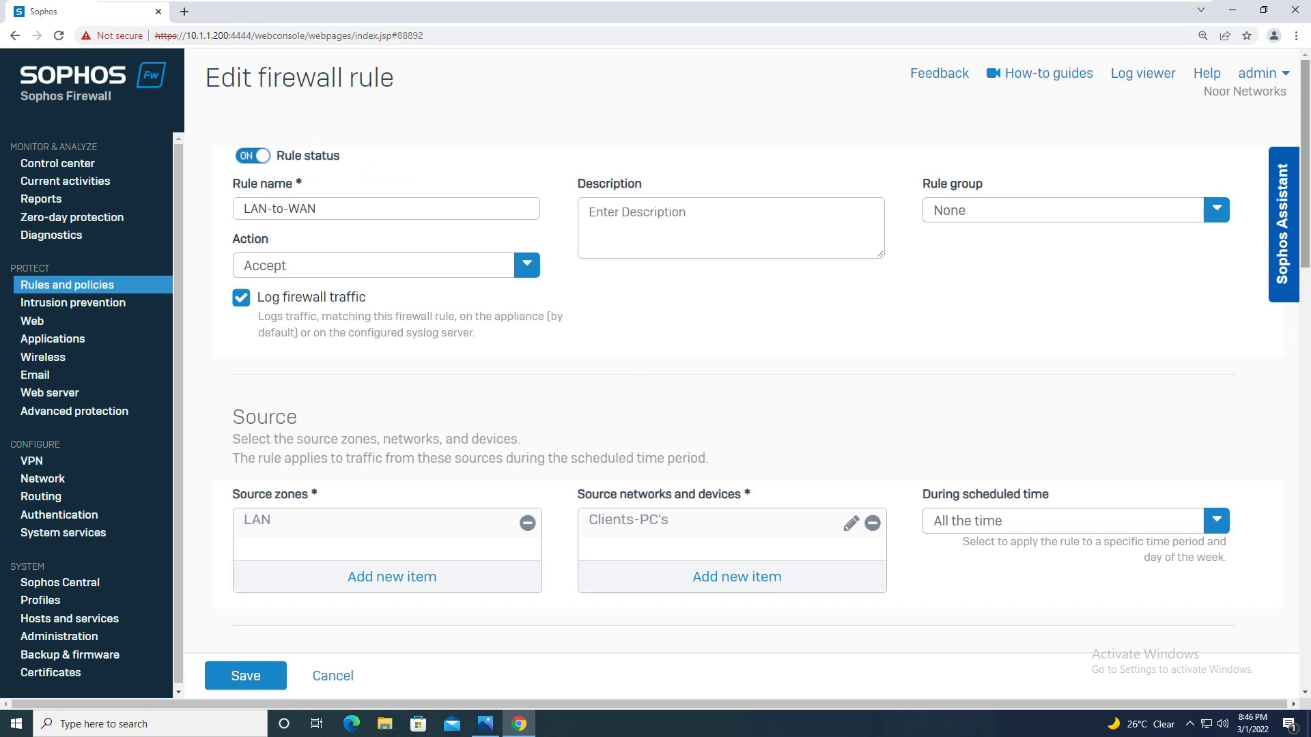
pyautogui.scroll(-5, 732, 377)
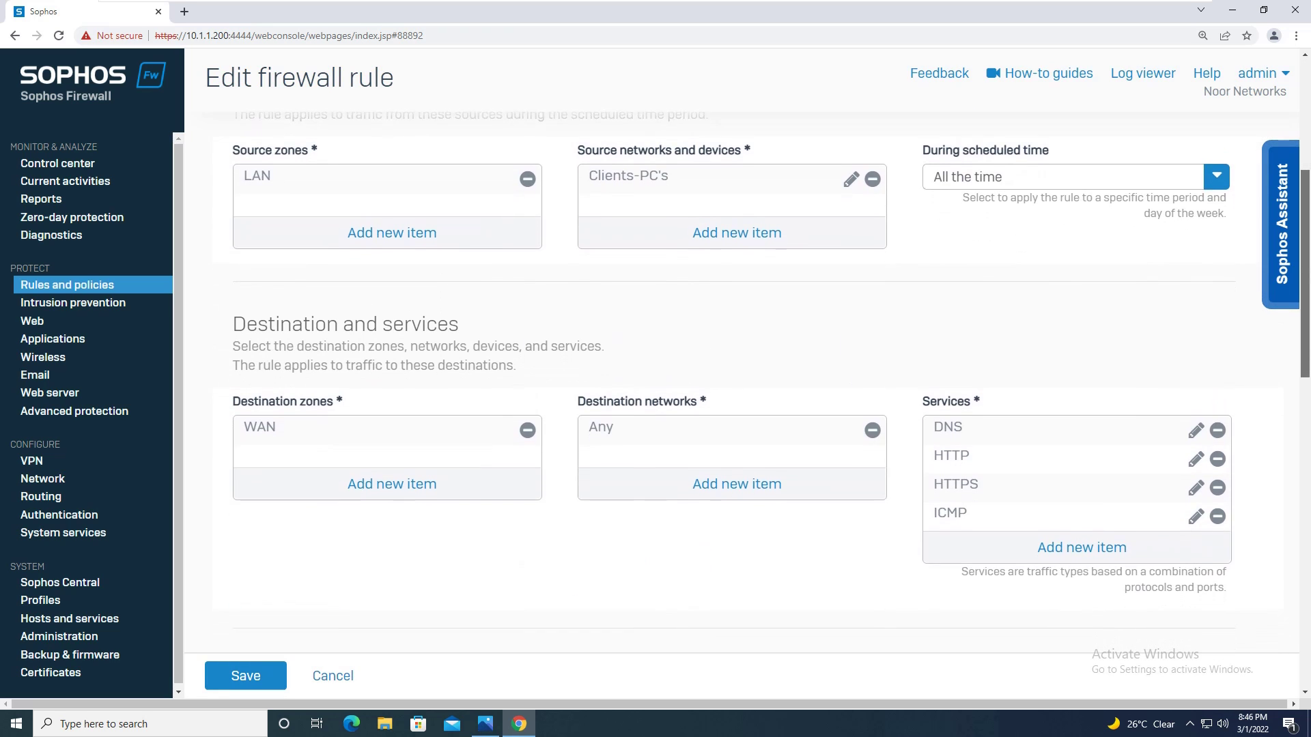
pyautogui.scroll(-6, 751, 375)
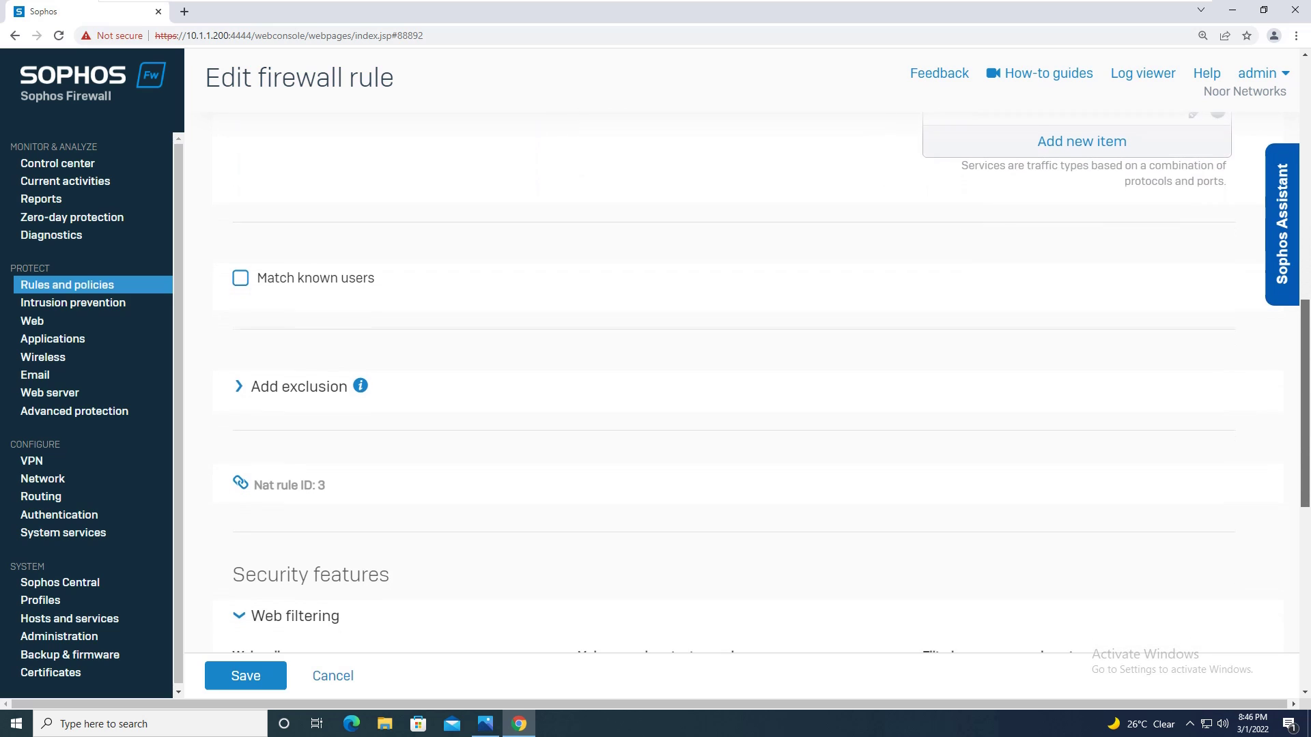
pyautogui.scroll(-3, 752, 376)
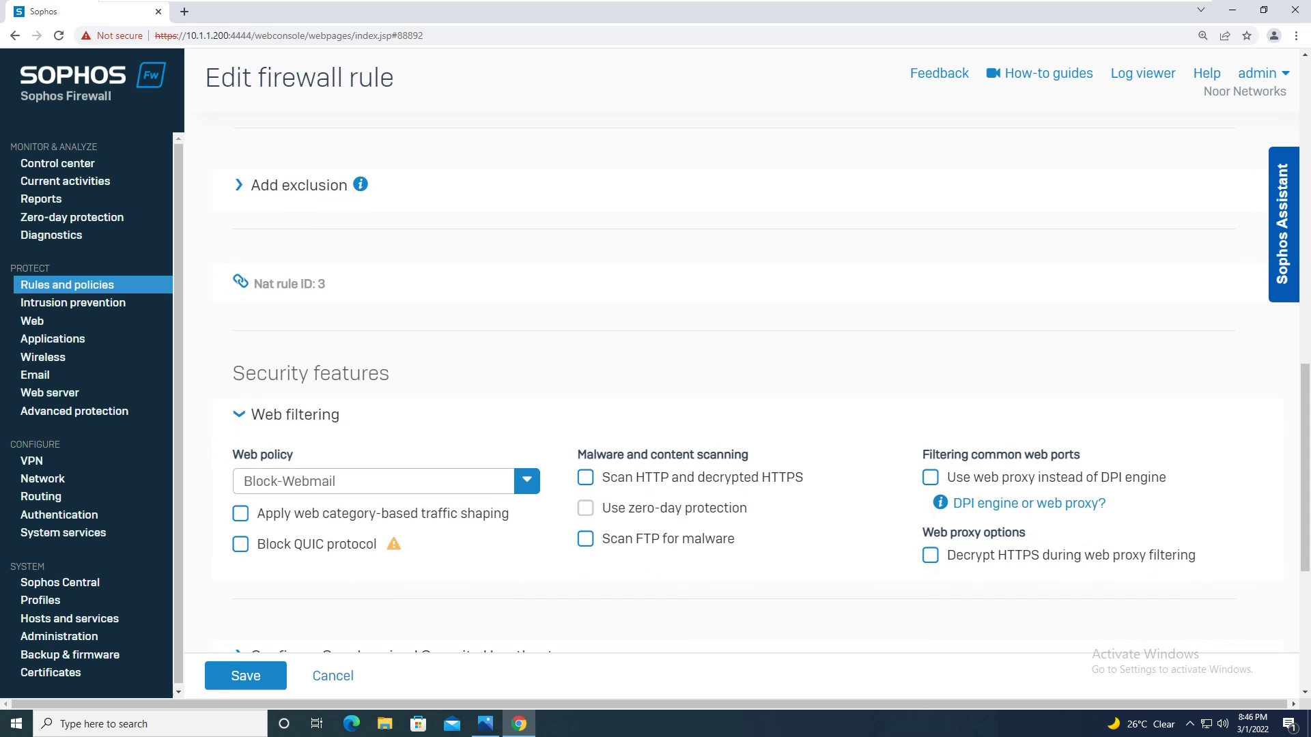
pyautogui.click(387, 481)
pyautogui.write('allo')
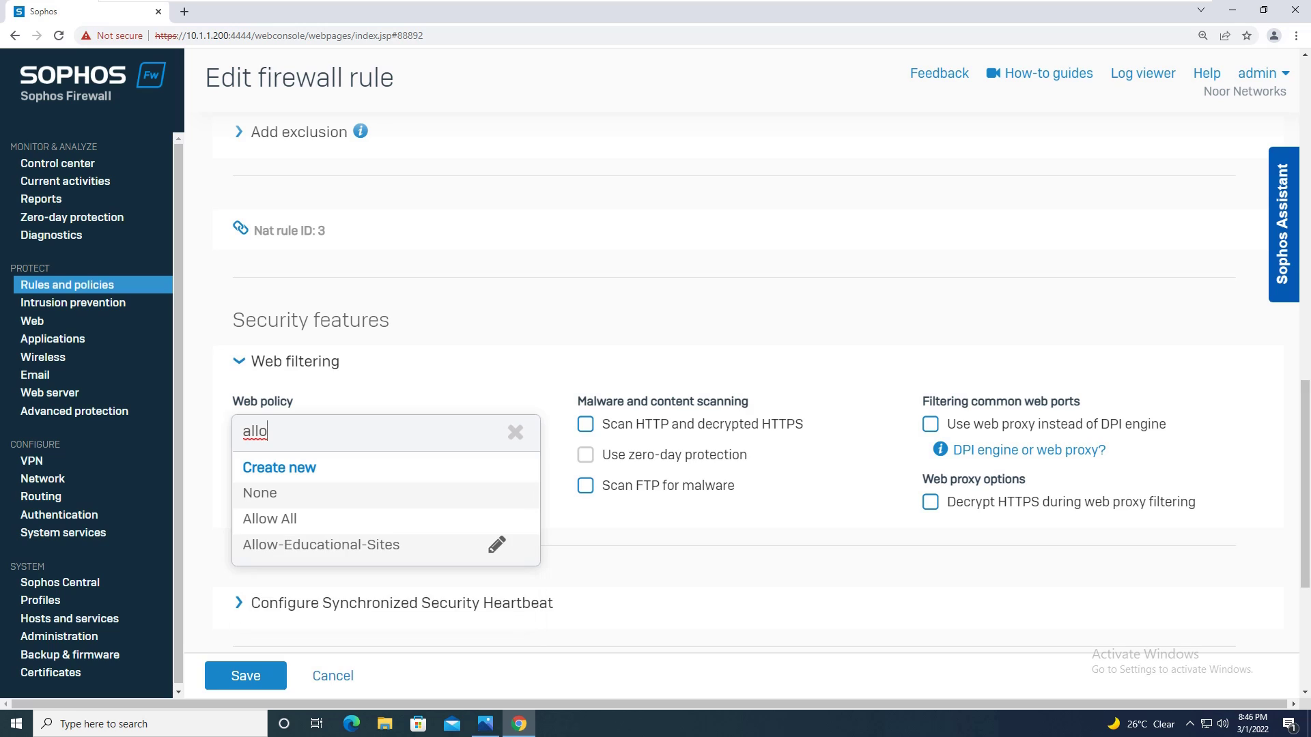
pyautogui.click(322, 545)
pyautogui.click(245, 676)
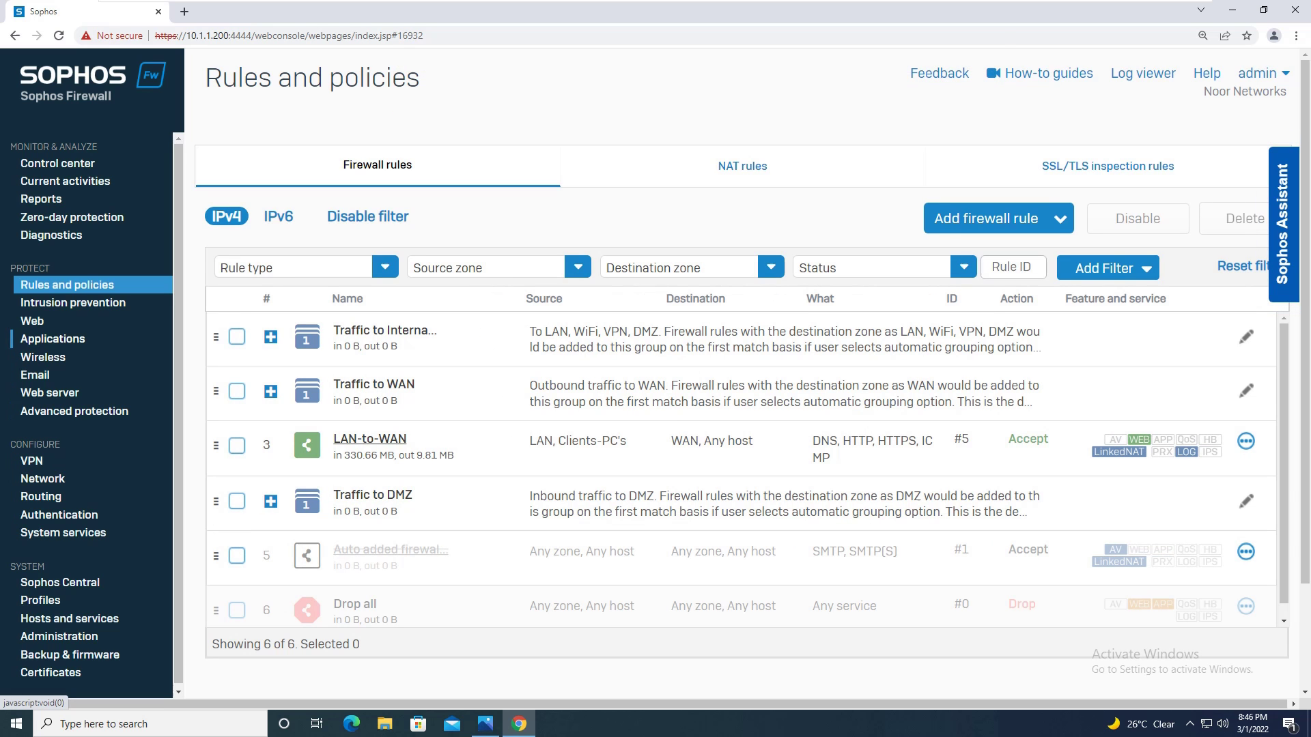
# Verify the Educational Institutions category is classed Acceptable, then start an incognito Chrome window.
pyautogui.click(32, 321)
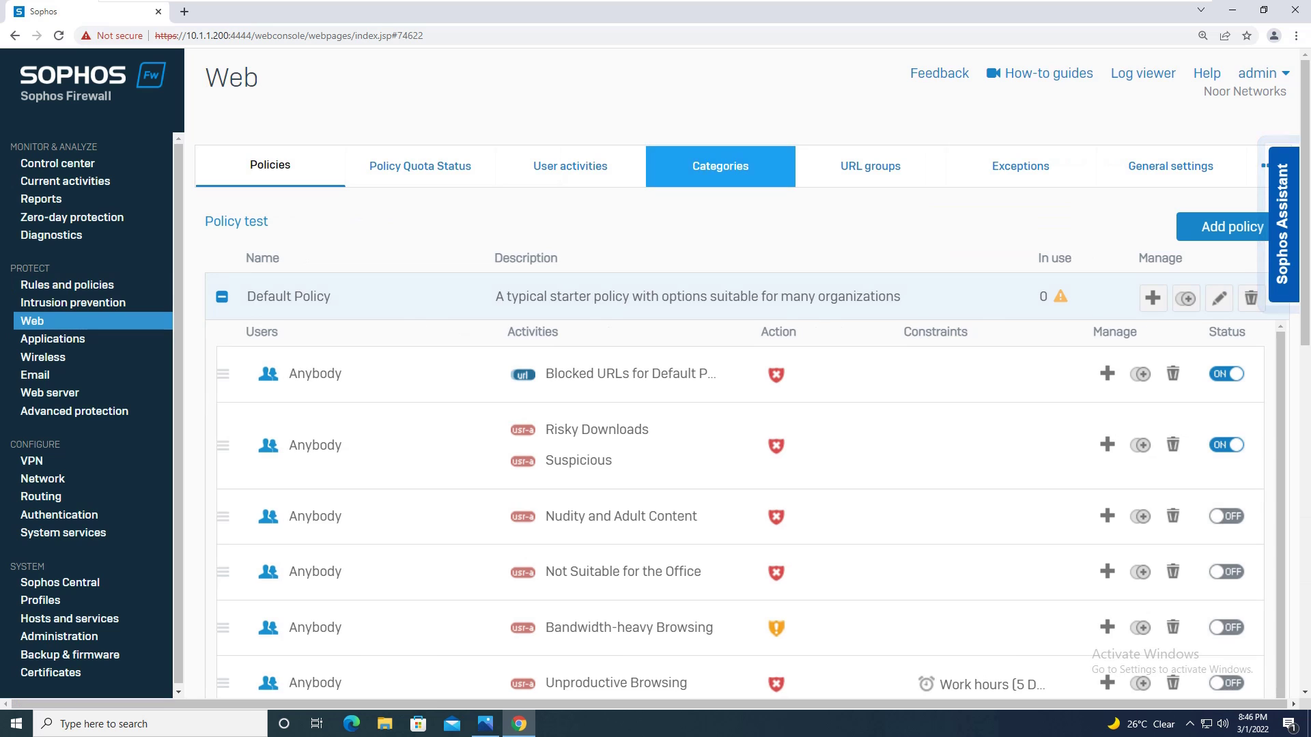
pyautogui.click(744, 174)
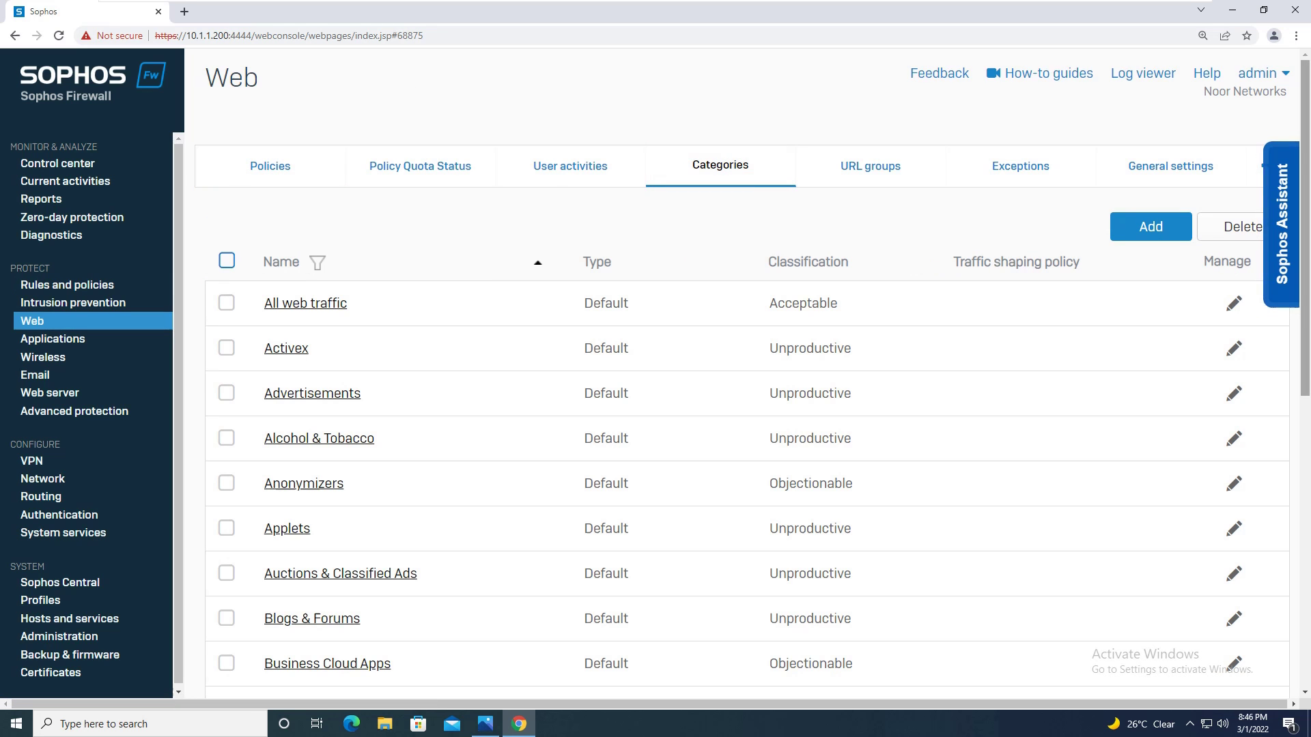
pyautogui.scroll(-5, 751, 379)
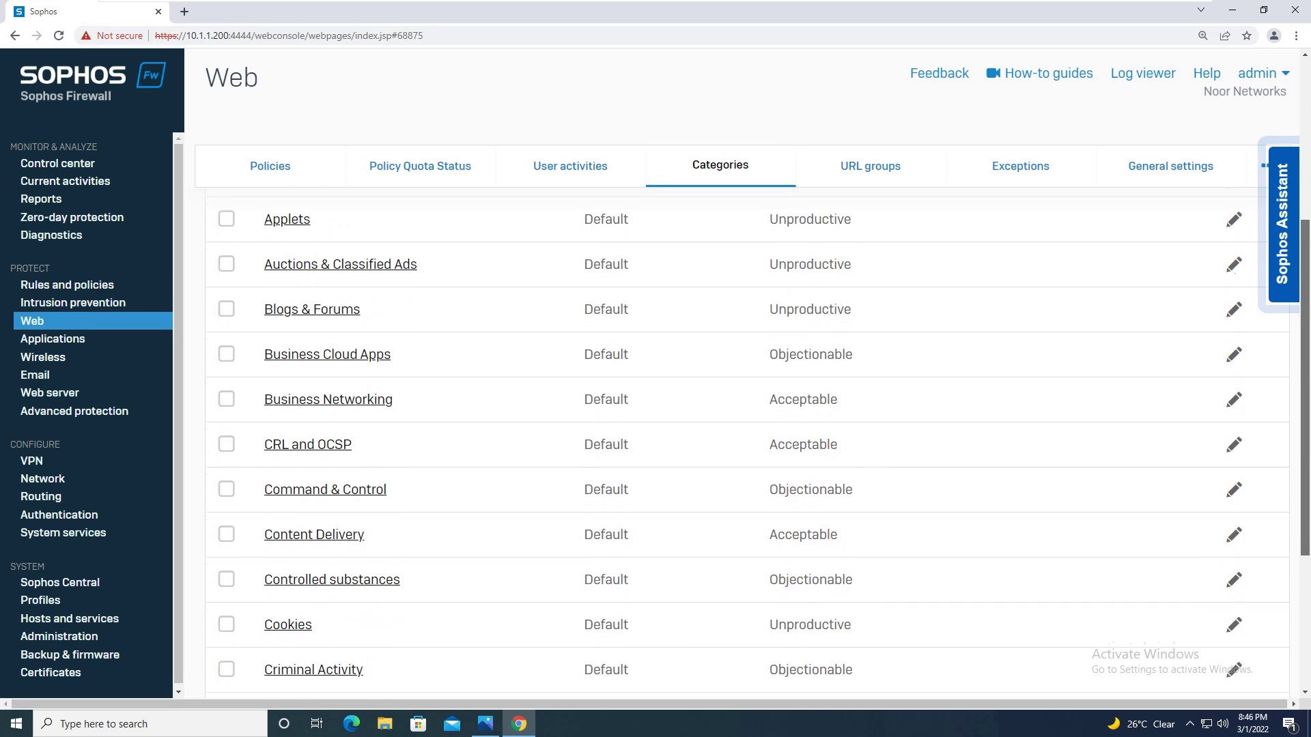
pyautogui.scroll(-4, 792, 653)
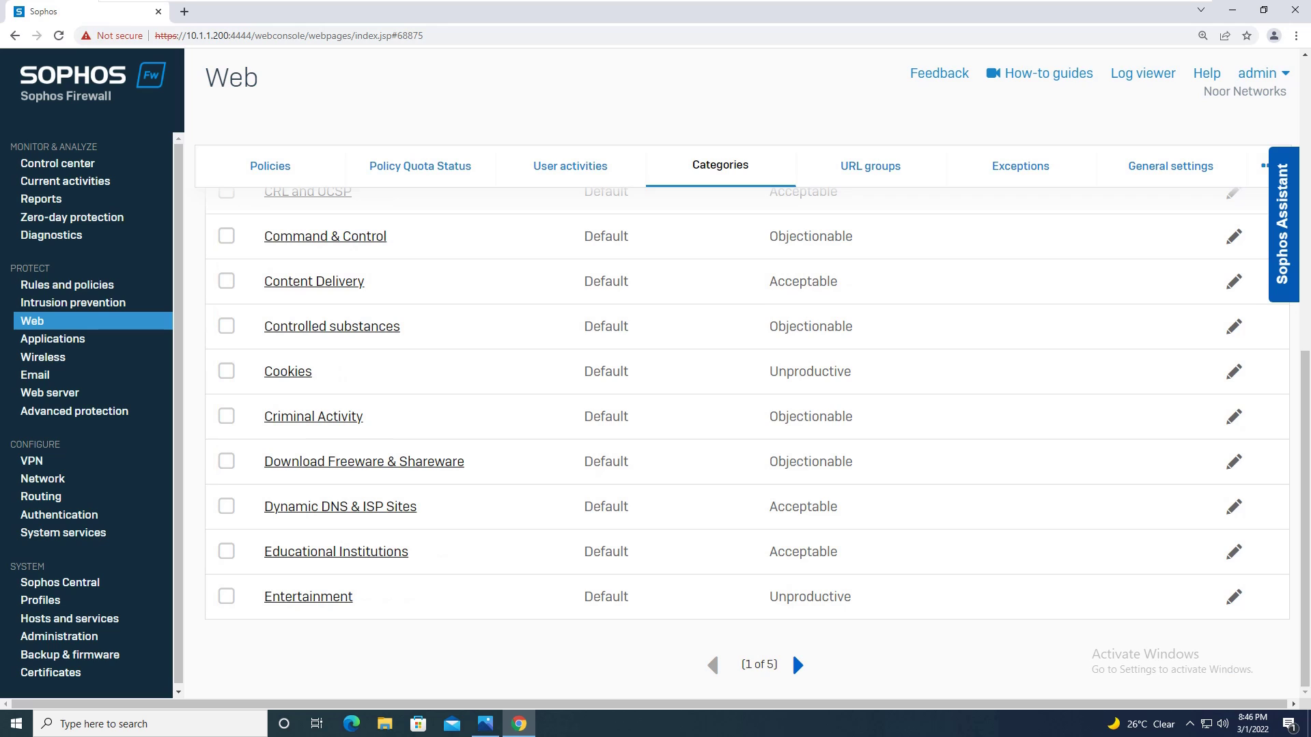
pyautogui.click(336, 551)
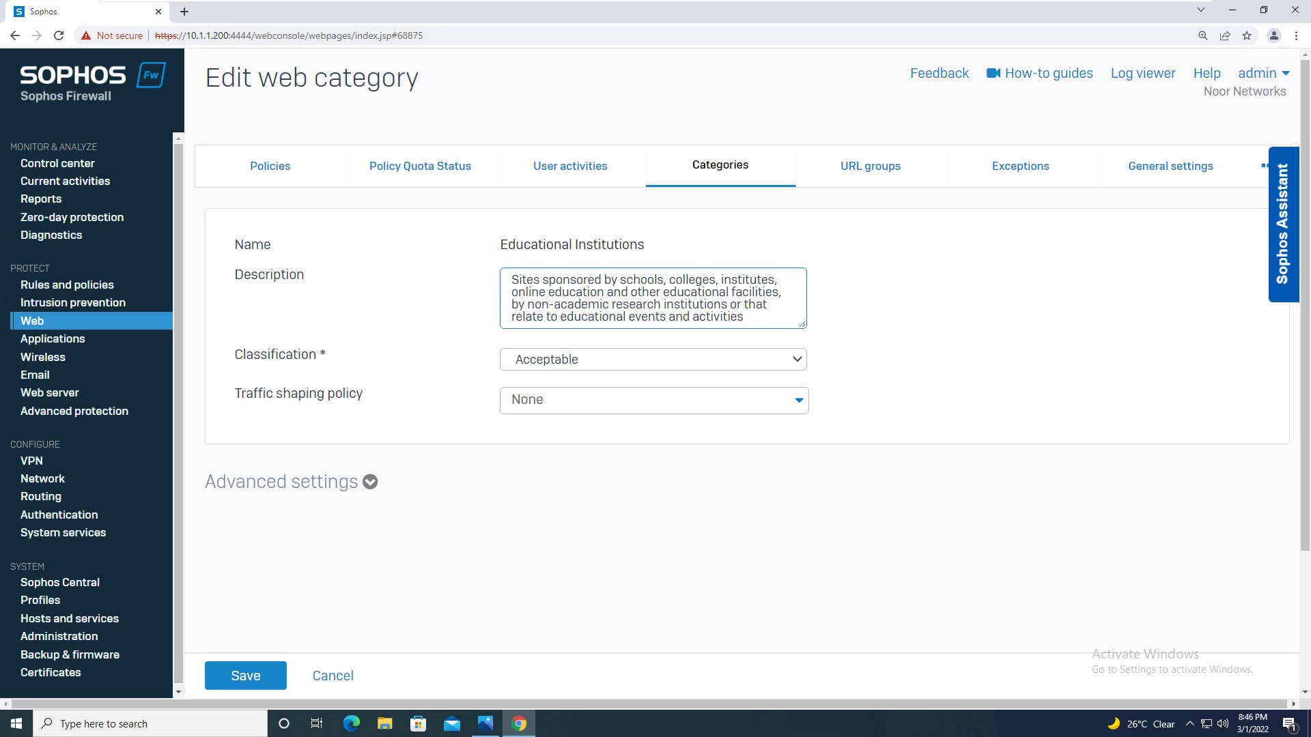
pyautogui.click(32, 321)
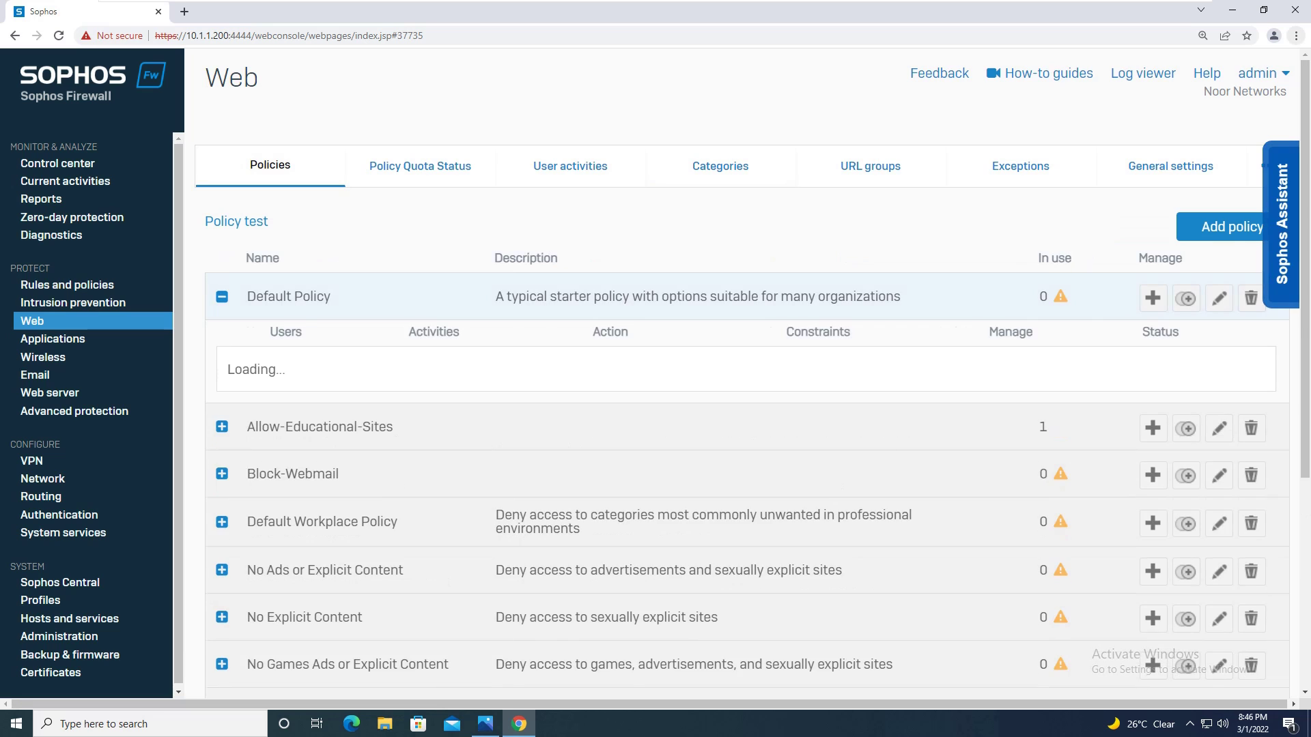
pyautogui.click(1296, 36)
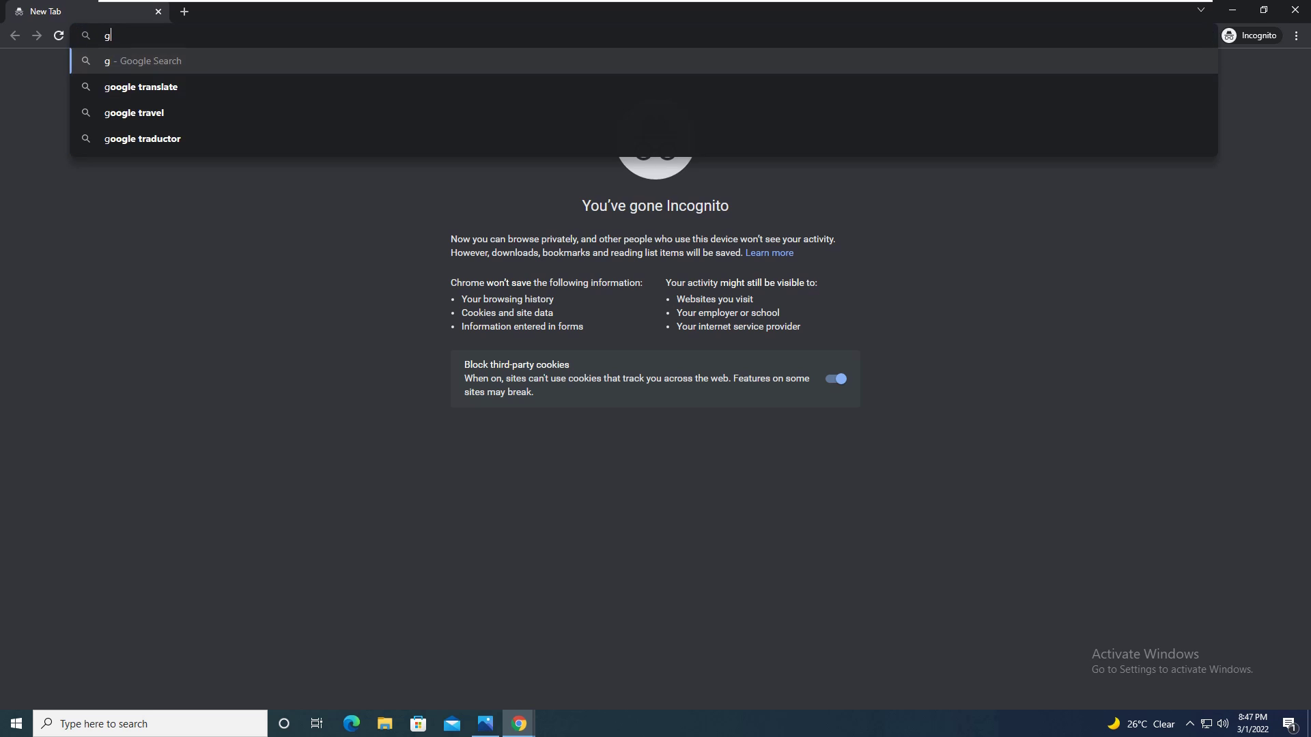
# Load google.com to confirm it is blocked, then switch to a fresh incognito tab.
pyautogui.hotkey('ctrl', 'Return')
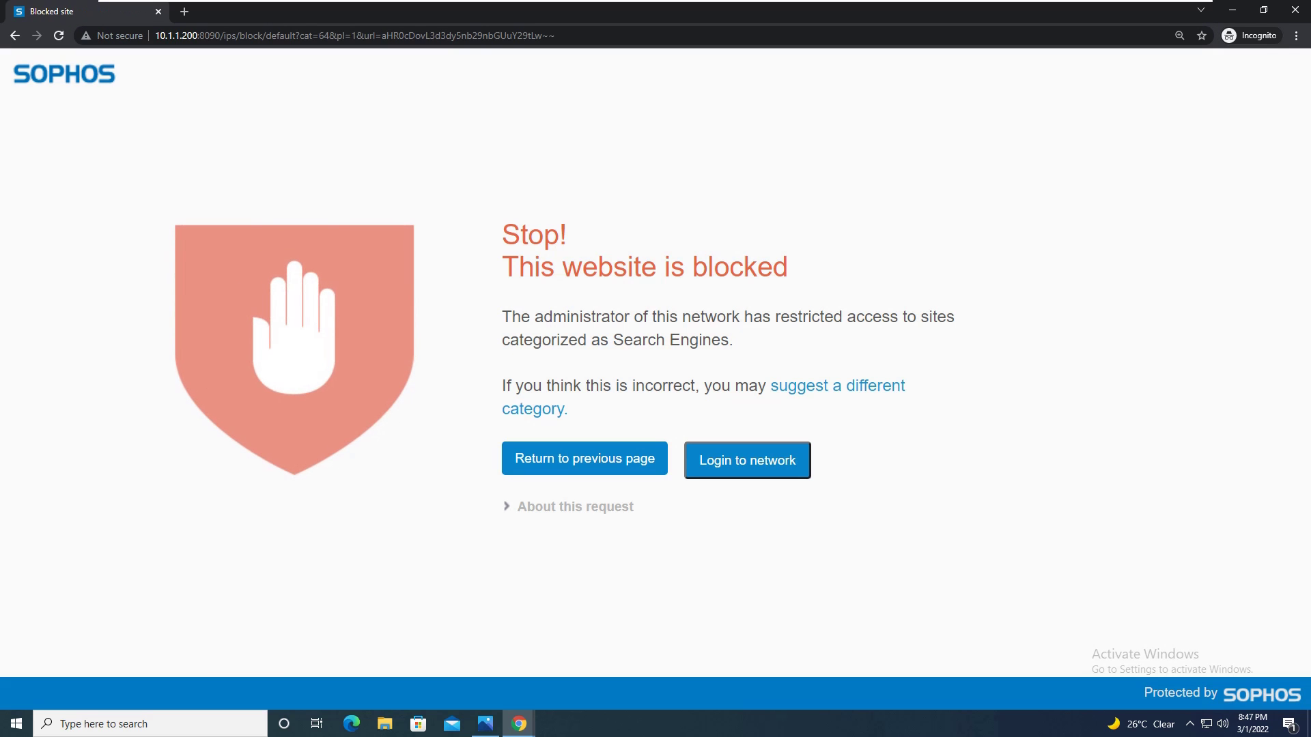
pyautogui.hotkey('ctrl', 'l')
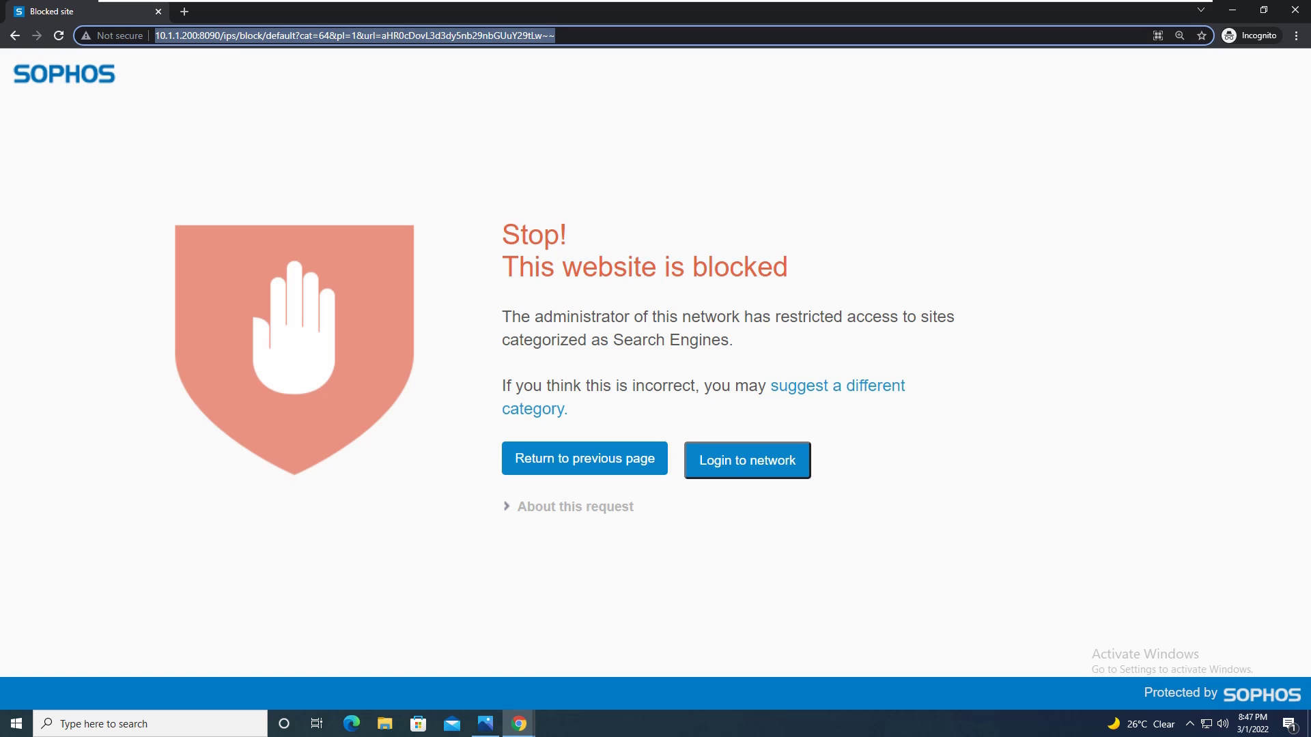
pyautogui.click(184, 11)
pyautogui.click(158, 11)
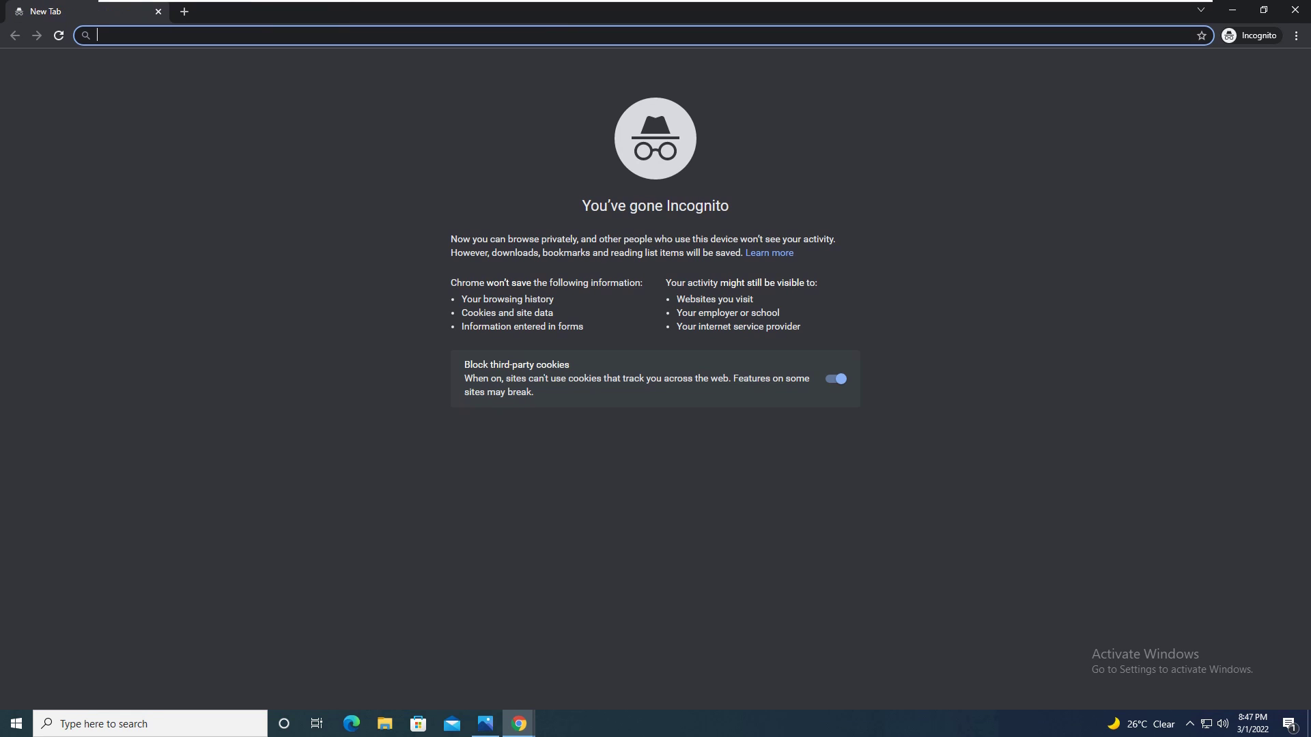
pyautogui.write('mum')
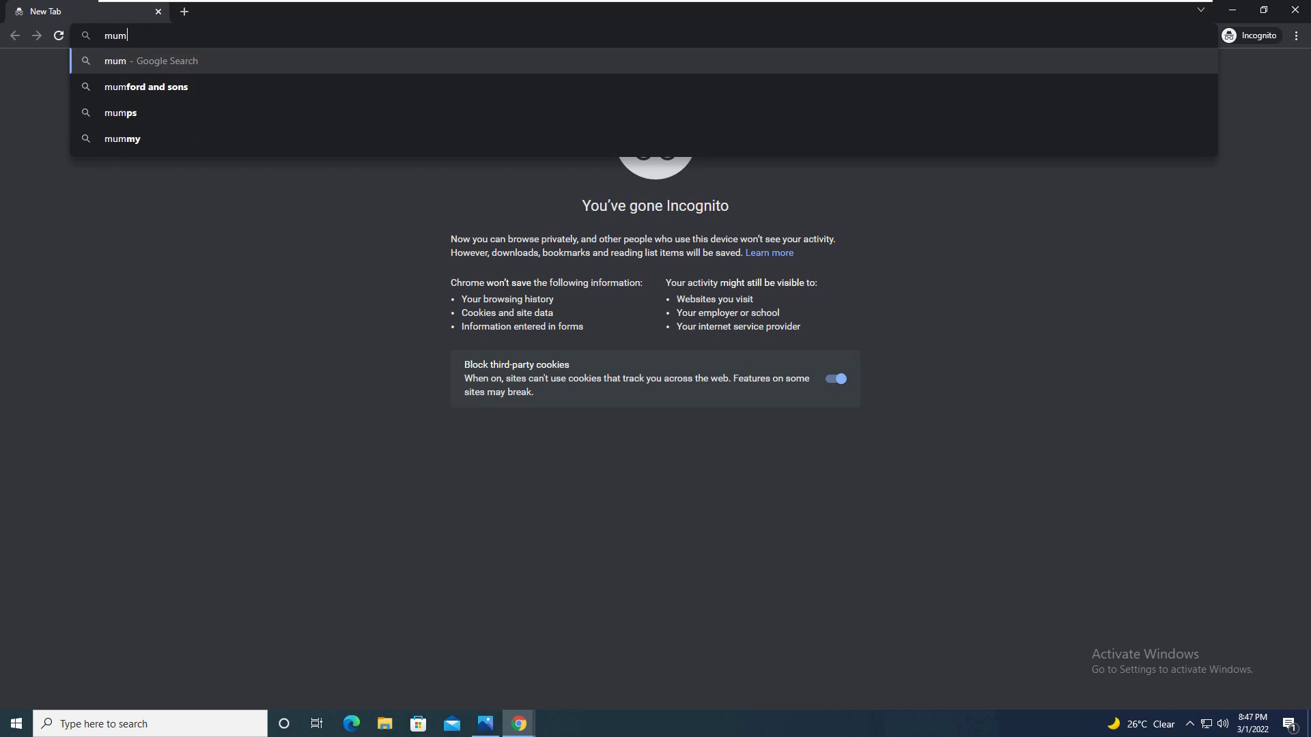
pyautogui.write('bai university')
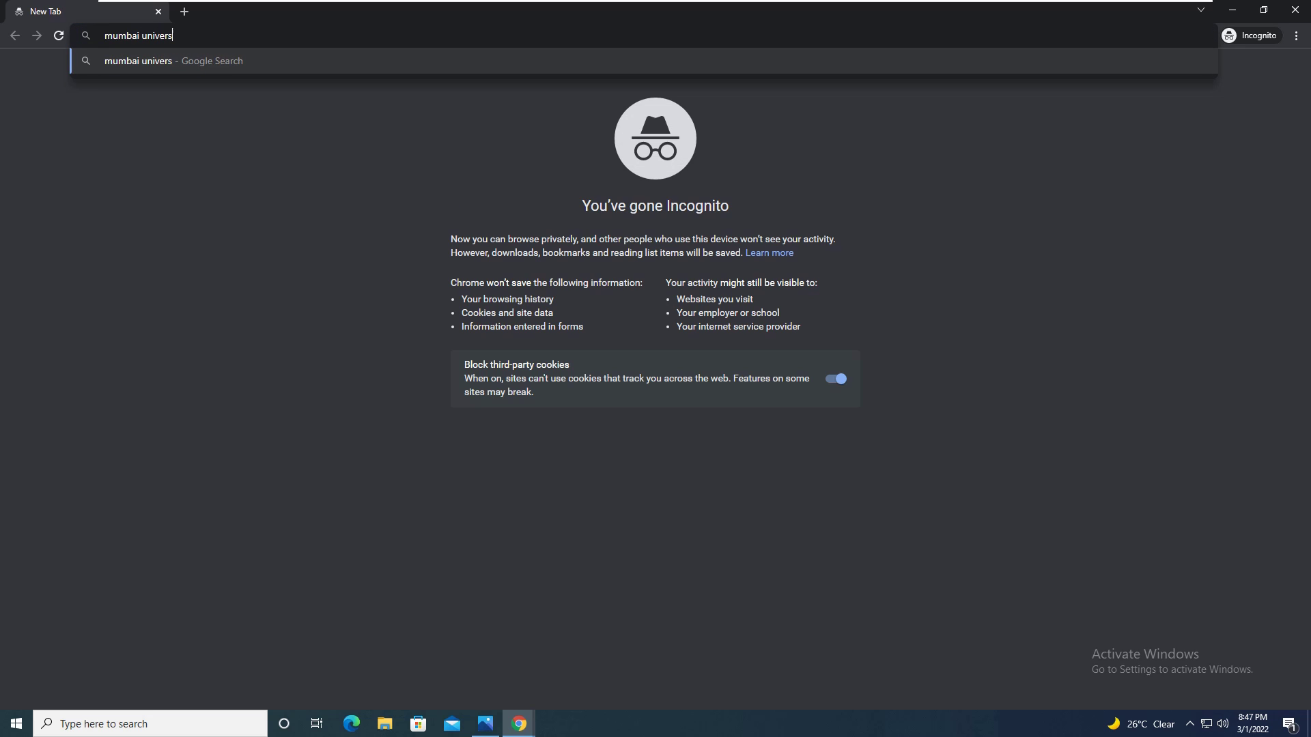
pyautogui.press('Return')
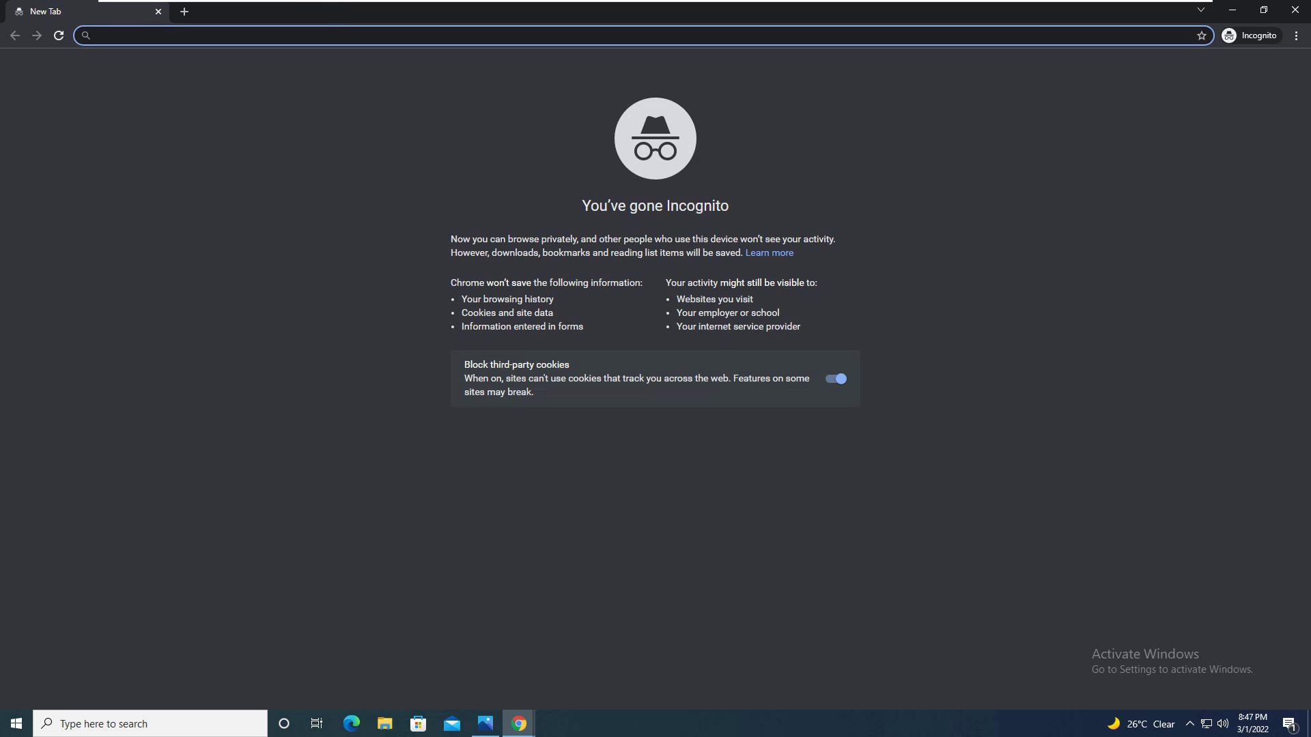
pyautogui.write('www')
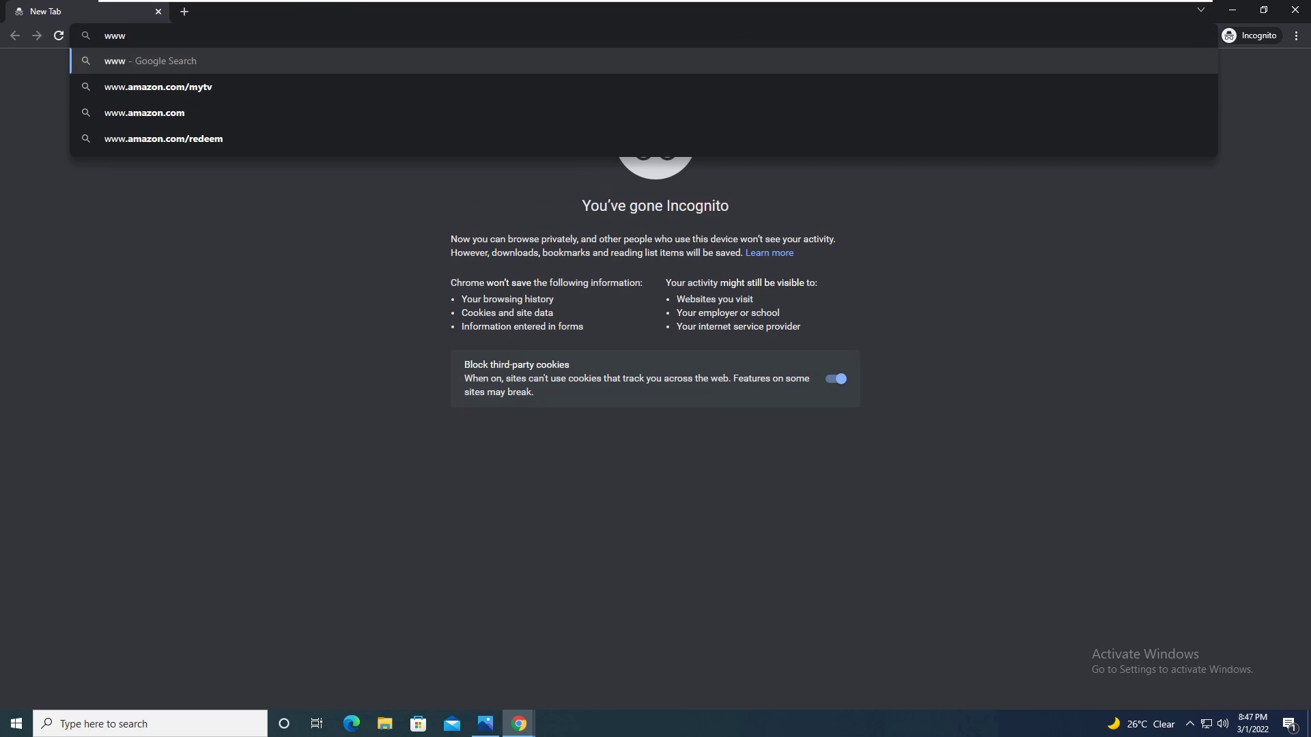
pyautogui.write('.')
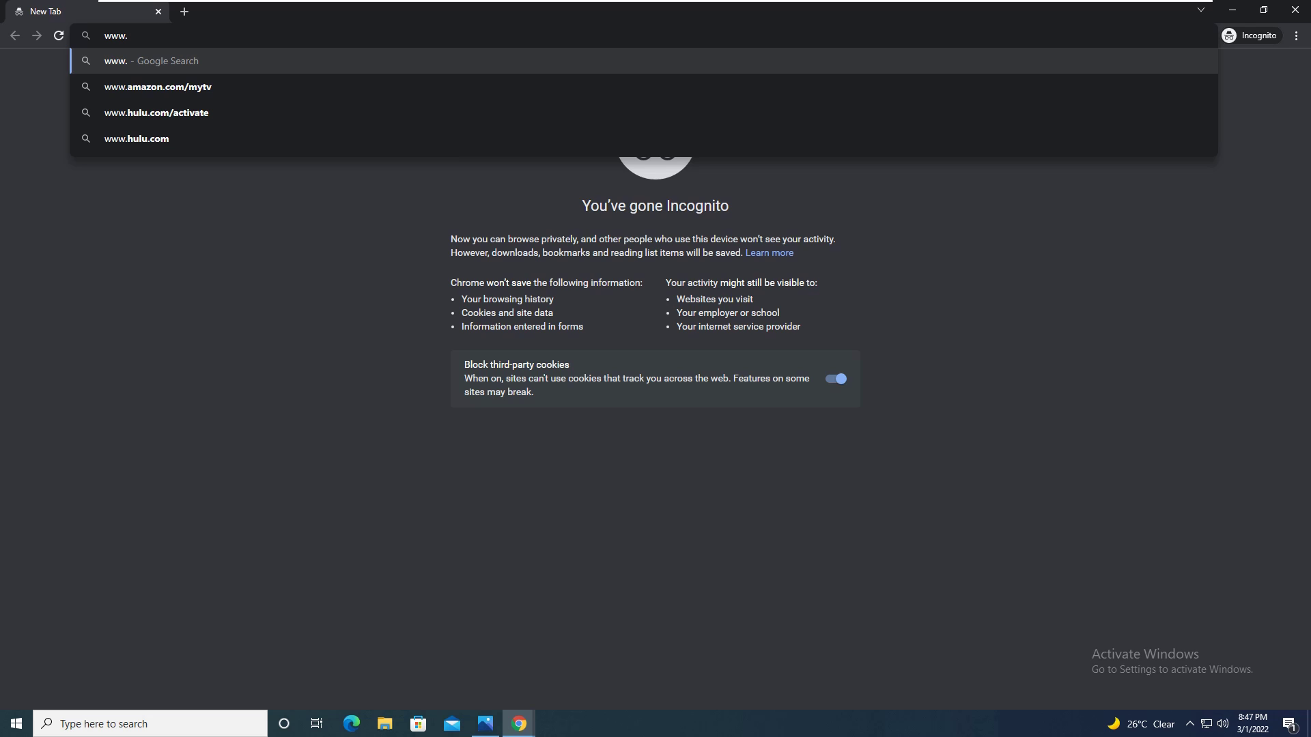
pyautogui.write('mu.')
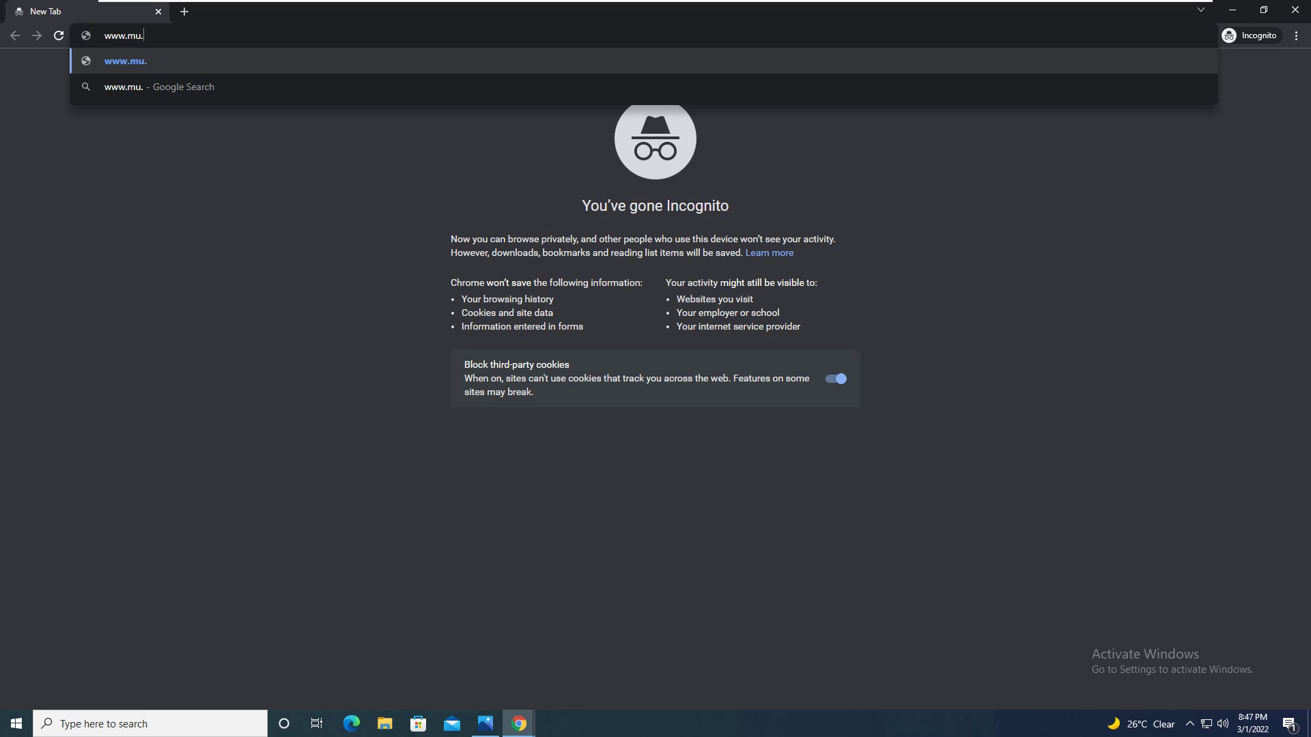
pyautogui.write('ac.in')
pyautogui.press('Return')
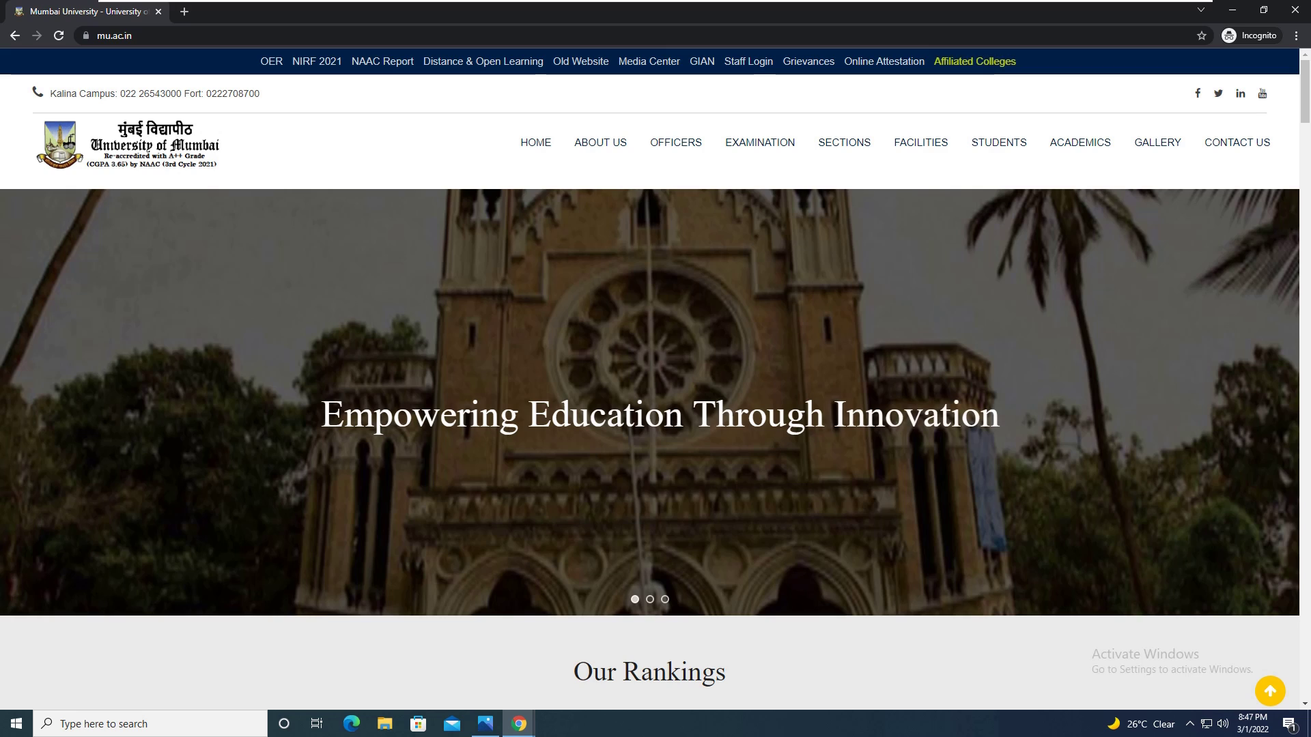
# Retest google.com in a new tab, confirm it is blocked, and close that tab.
pyautogui.click(184, 12)
pyautogui.write('go')
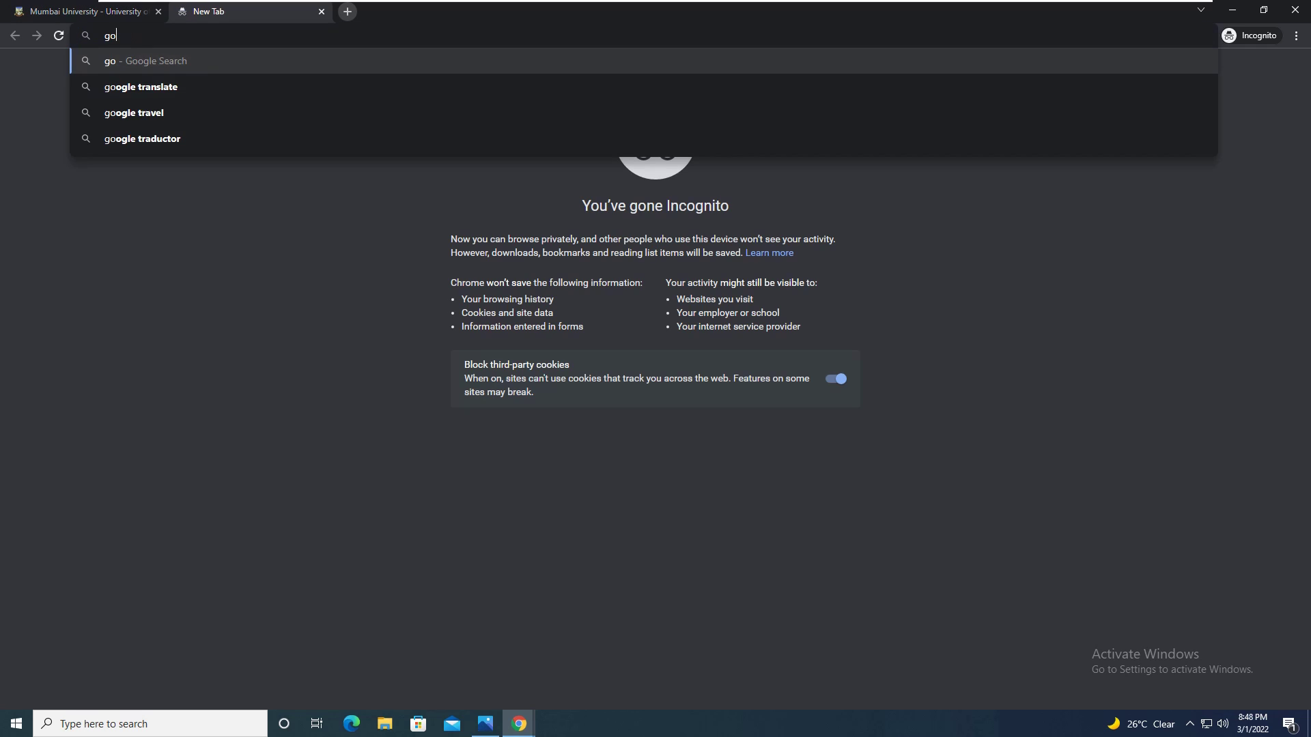
pyautogui.write('ogle.com')
pyautogui.press('Return')
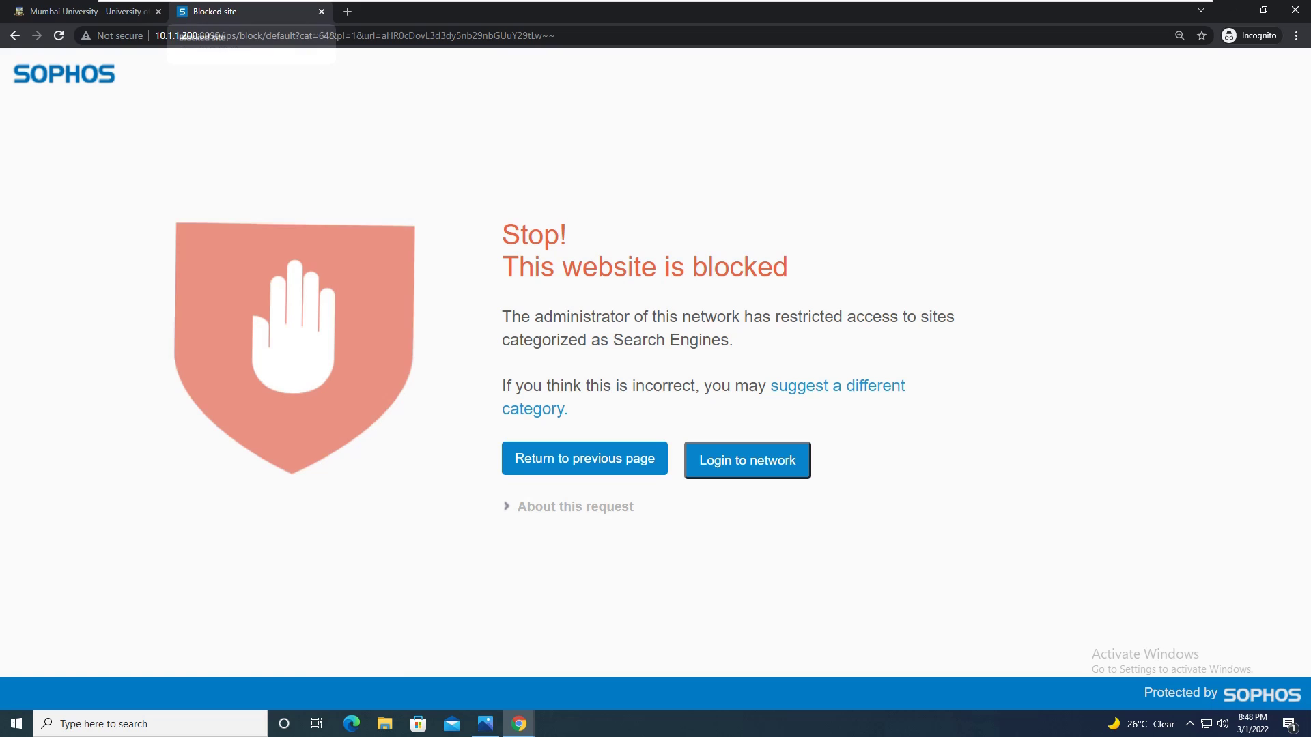
pyautogui.moveTo(218, 12); pyautogui.dragTo(82, 12)
pyautogui.click(159, 12)
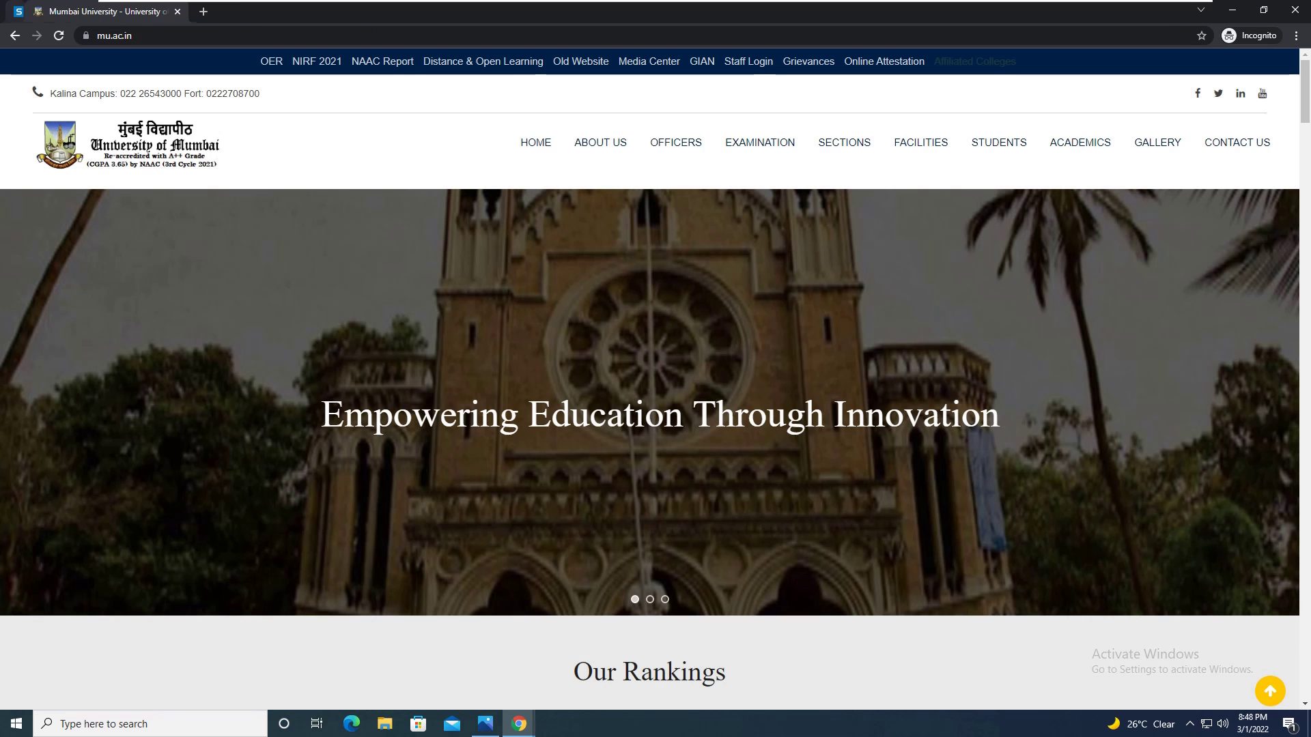
# Close the incognito browser test window to return to the Web policies page.
pyautogui.click(158, 11)
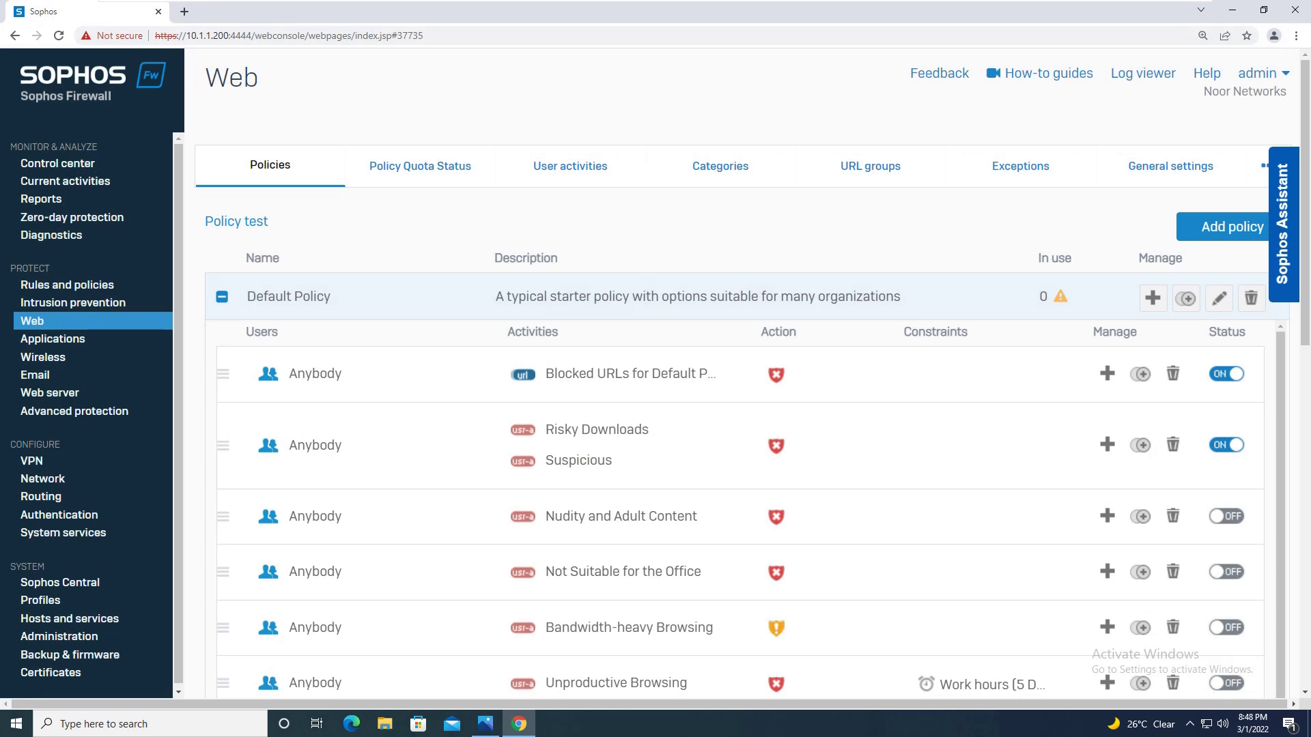